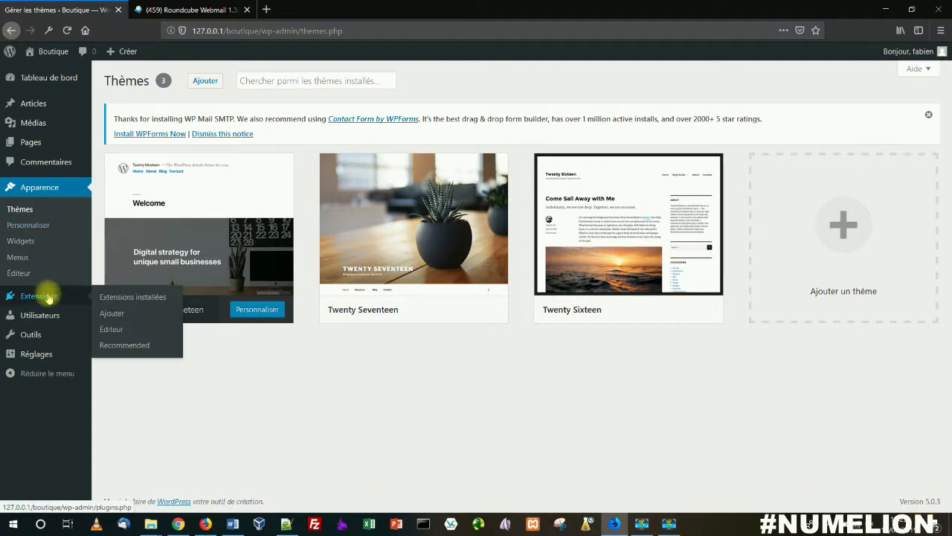
Step: Search the WordPress extension directory for woocommerce from the page for adding new extensions
mouse_move(48, 297)
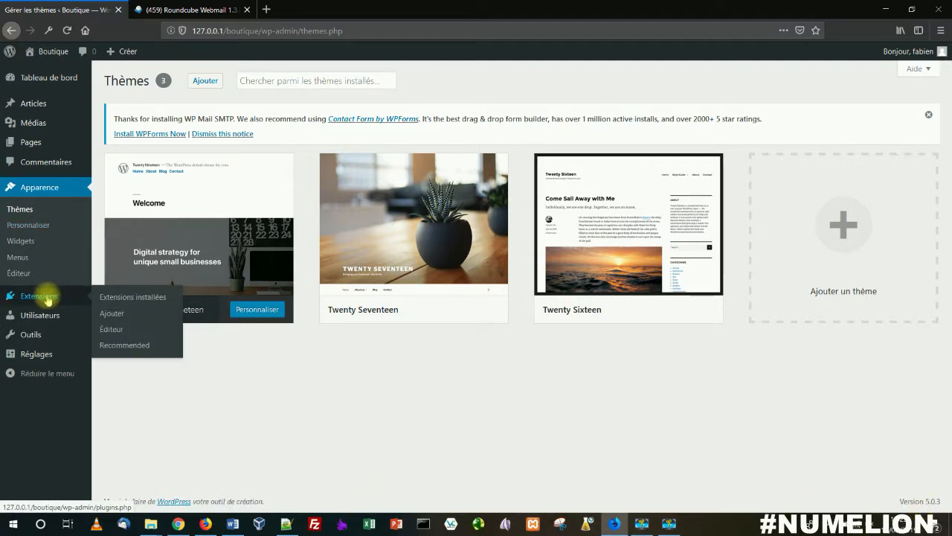
left_click(112, 315)
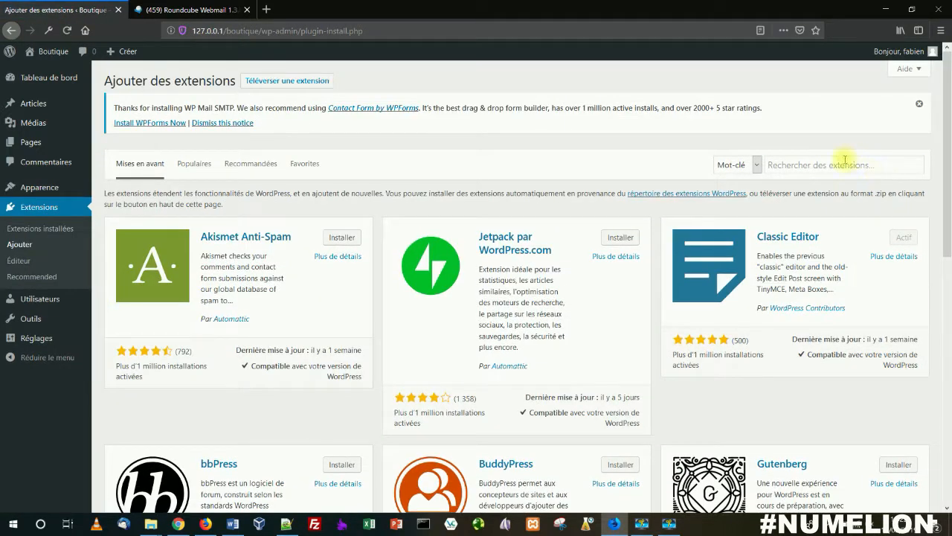
left_click(845, 164)
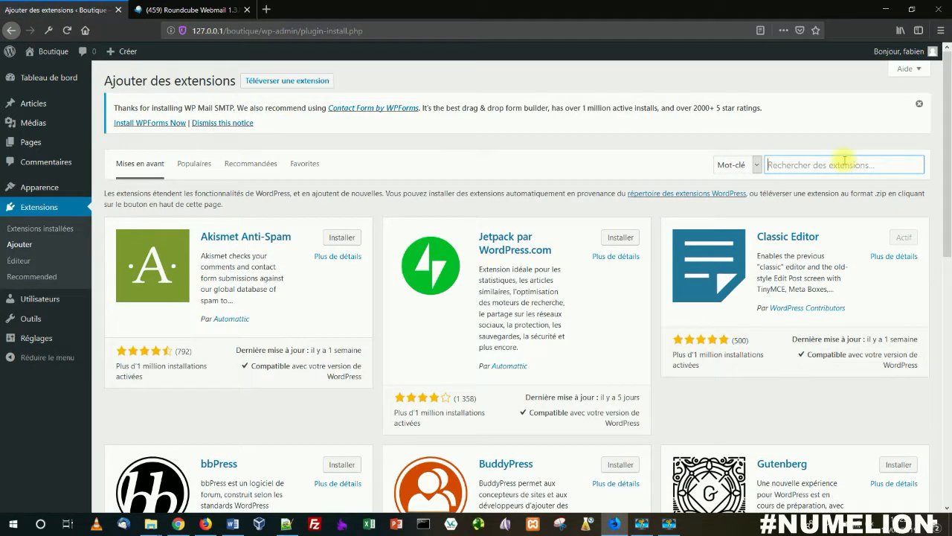
type("woocomerce")
key("BackSpace")
key("BackSpace")
key("BackSpace")
key("BackSpace")
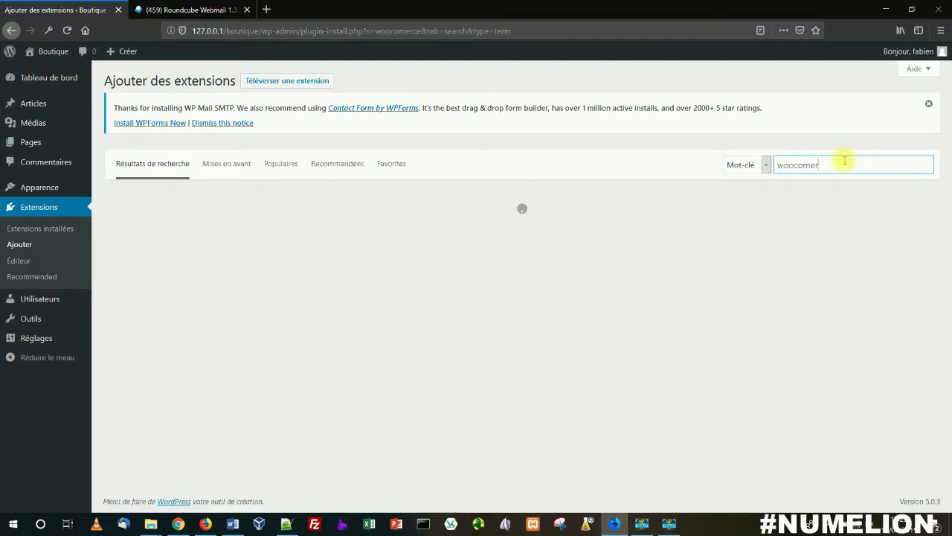
type("merce")
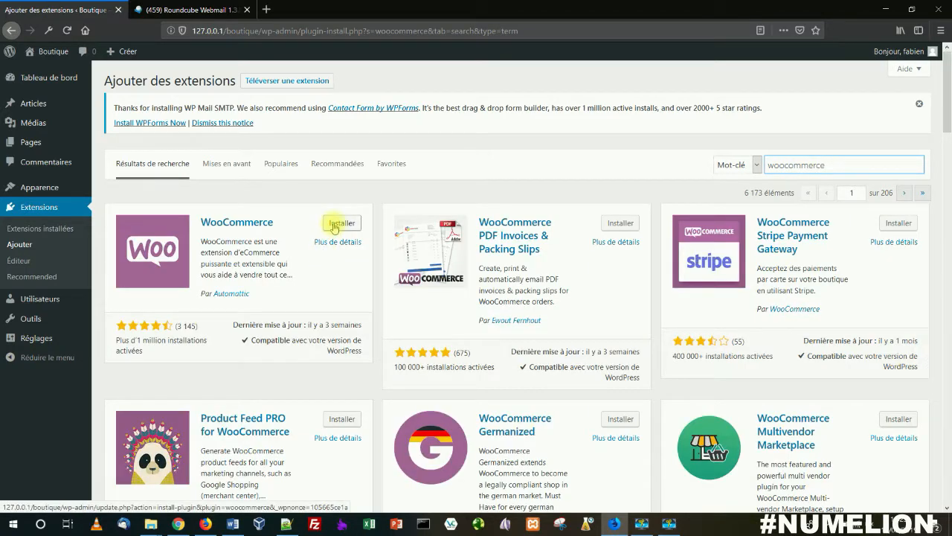
Step: Install and activate the WooCommerce extension by Automattic
left_click(333, 226)
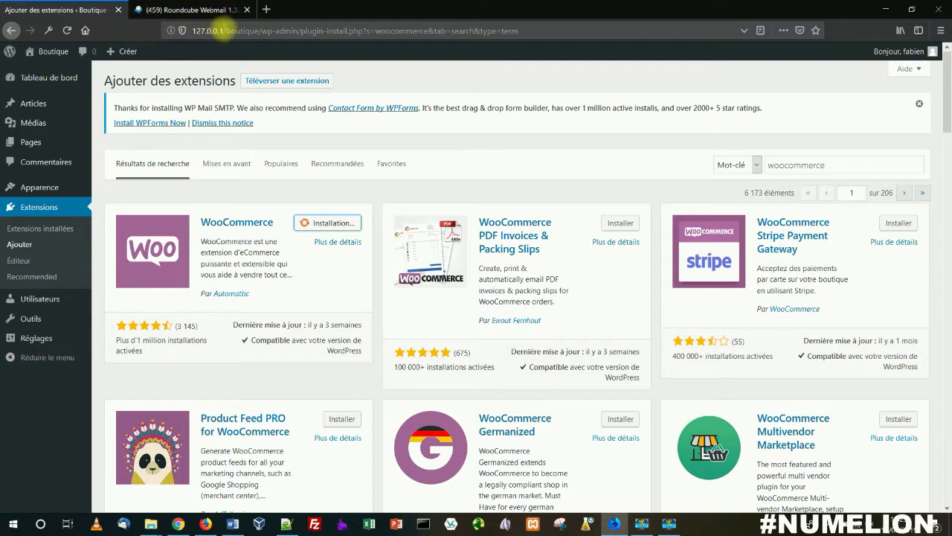
left_click_drag(224, 31, 207, 31)
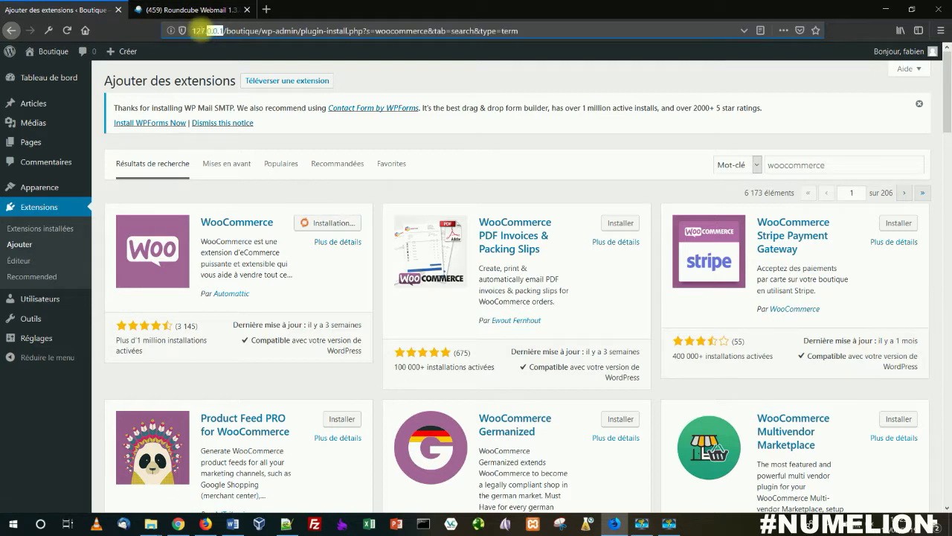
left_click(277, 195)
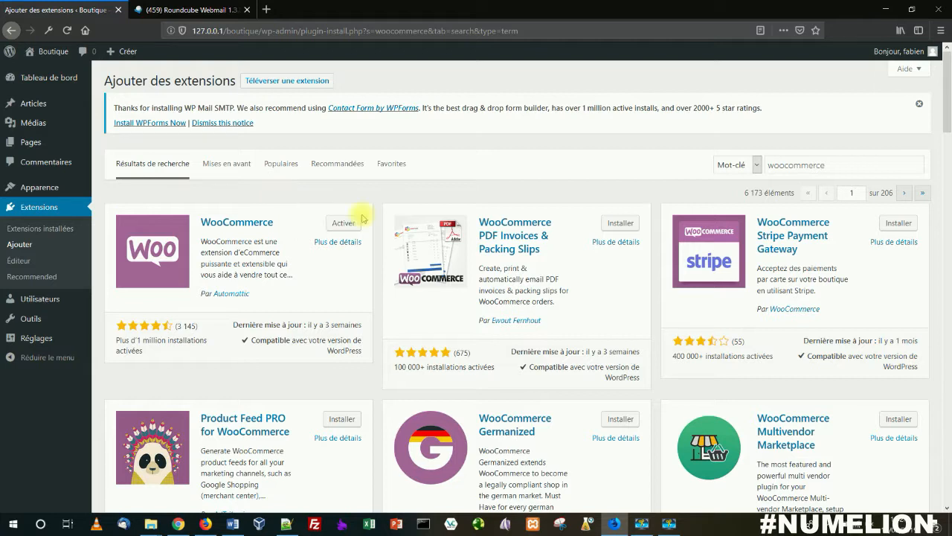
left_click(346, 226)
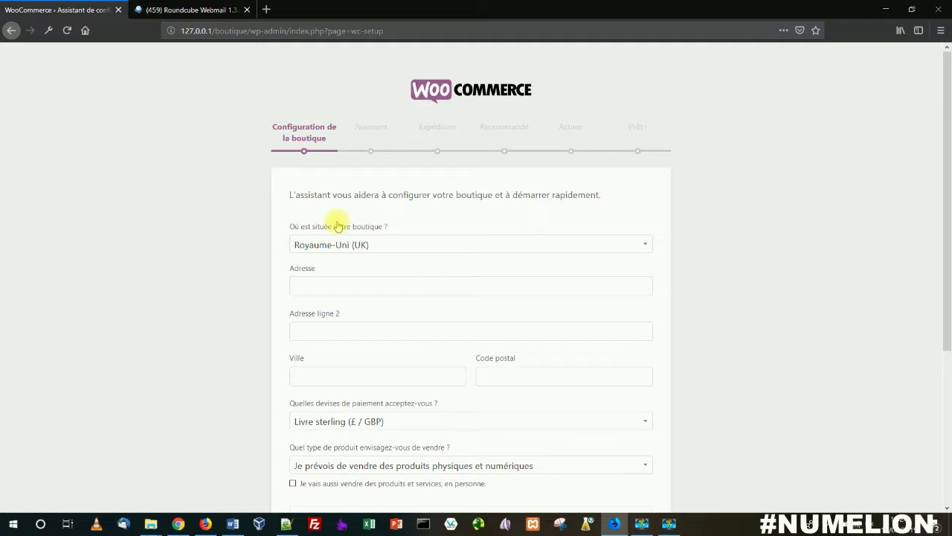
Step: Set the shop's country to France in the WooCommerce setup assistant
left_click(317, 244)
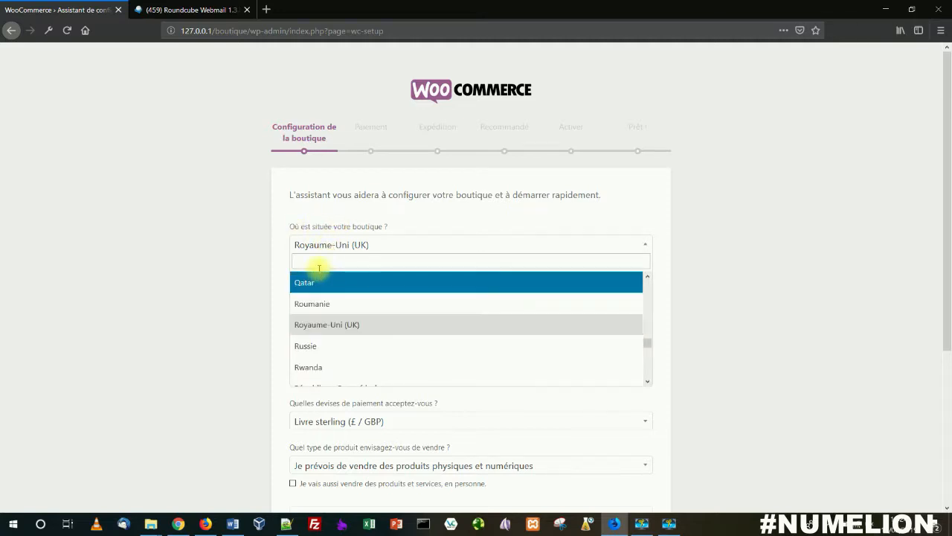
scroll(342, 313, "up", 5)
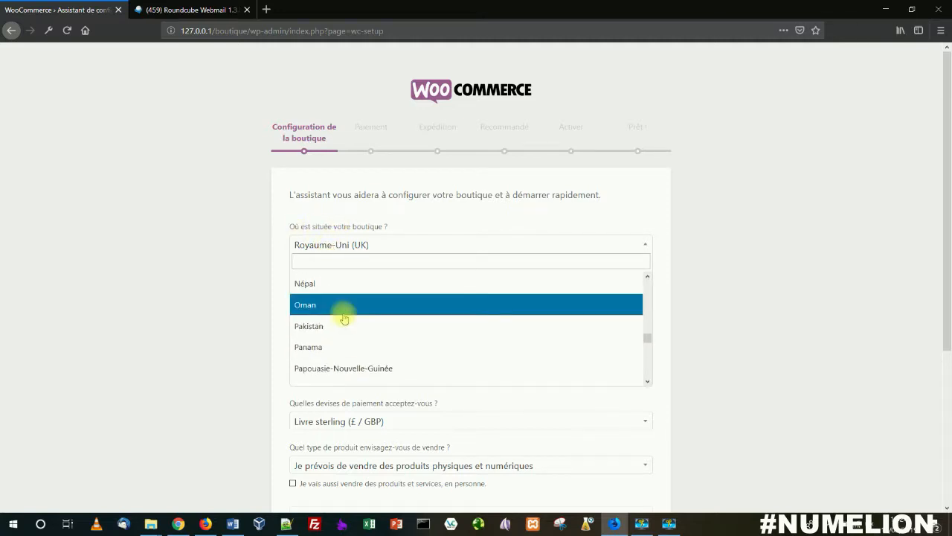
scroll(344, 319, "up", 6)
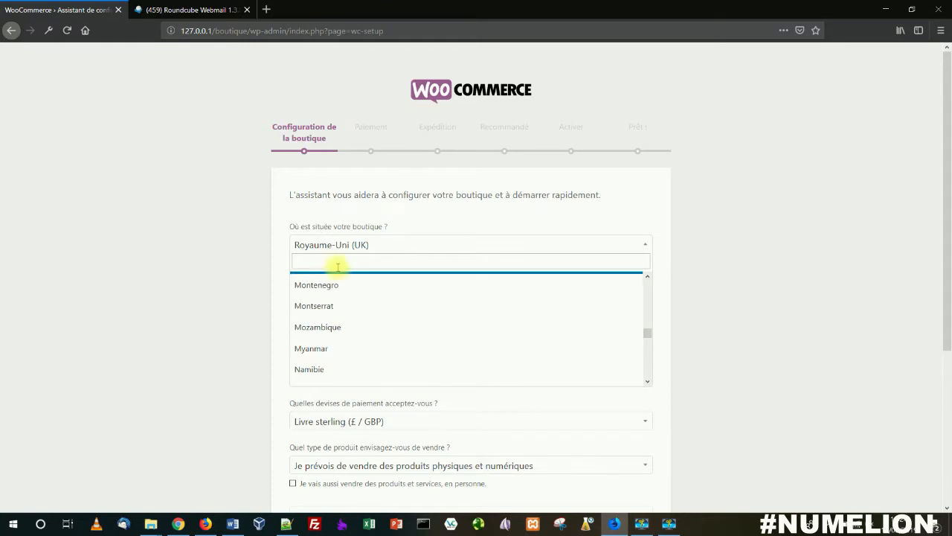
type("fr")
left_click(336, 305)
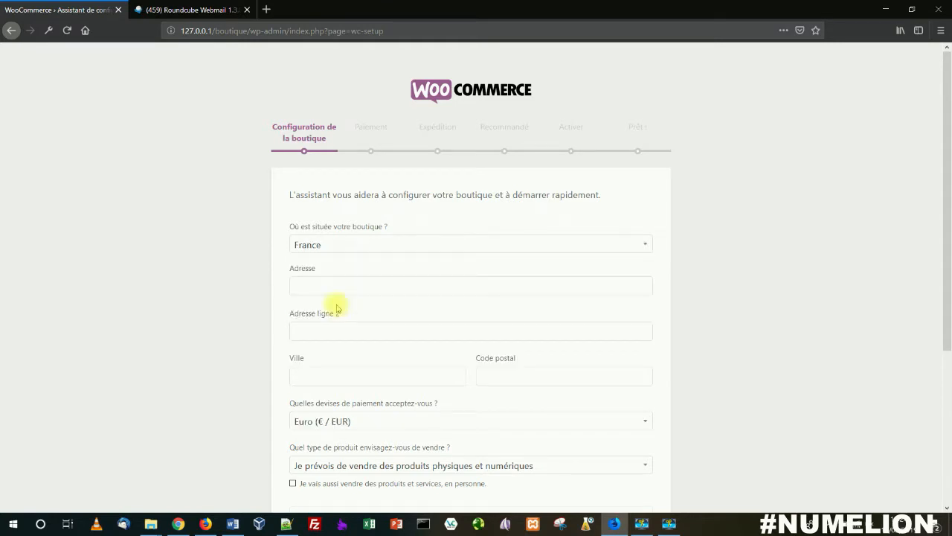
Step: Fill in the shop's street address on the first address line and correct its spelling
left_click(323, 284)
type("15")
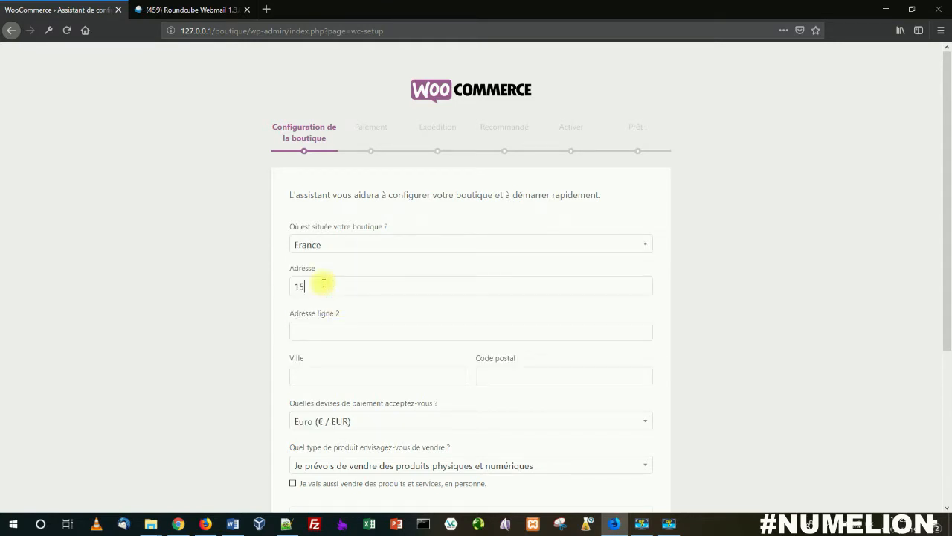
type(" rue de u Store")
left_click(326, 286)
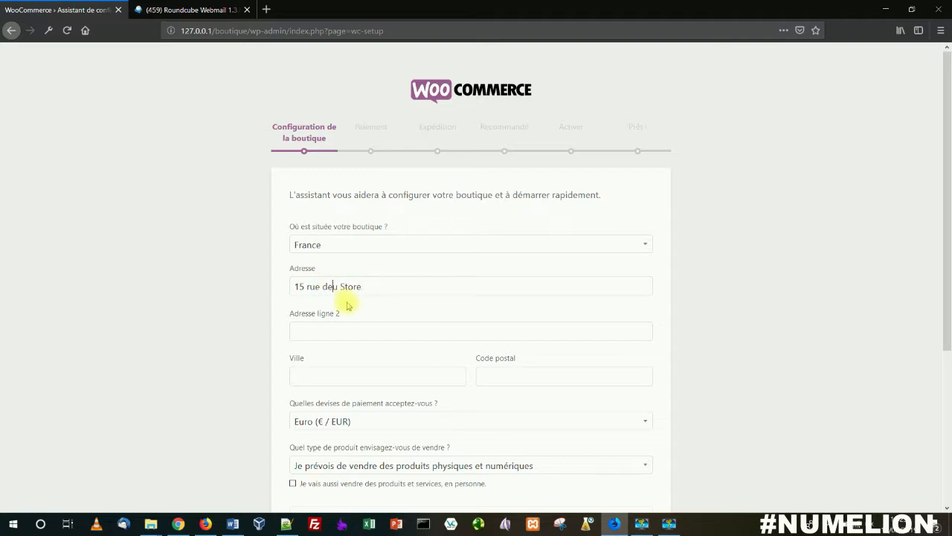
key("Delete")
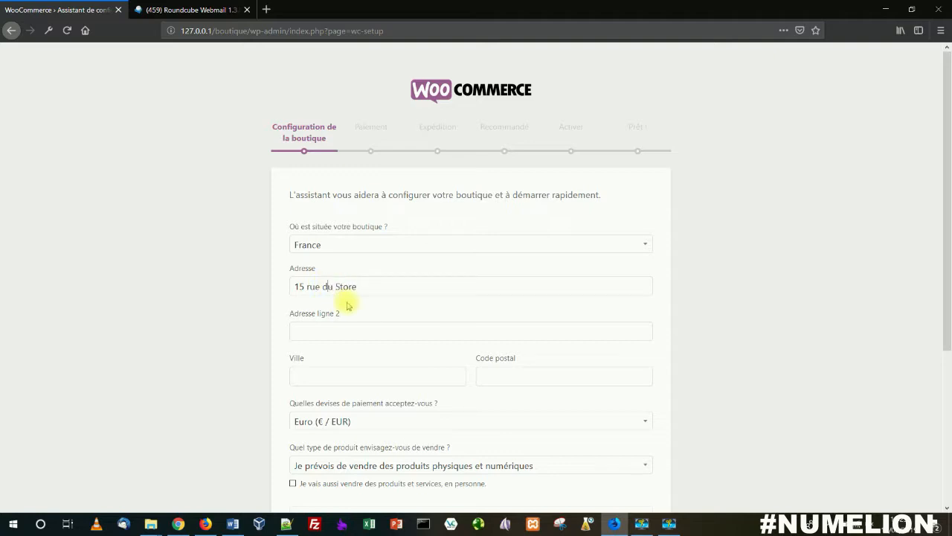
Step: Enter the shop's postal code in the city field and its city name in the postal code field
left_click(319, 376)
type("75000")
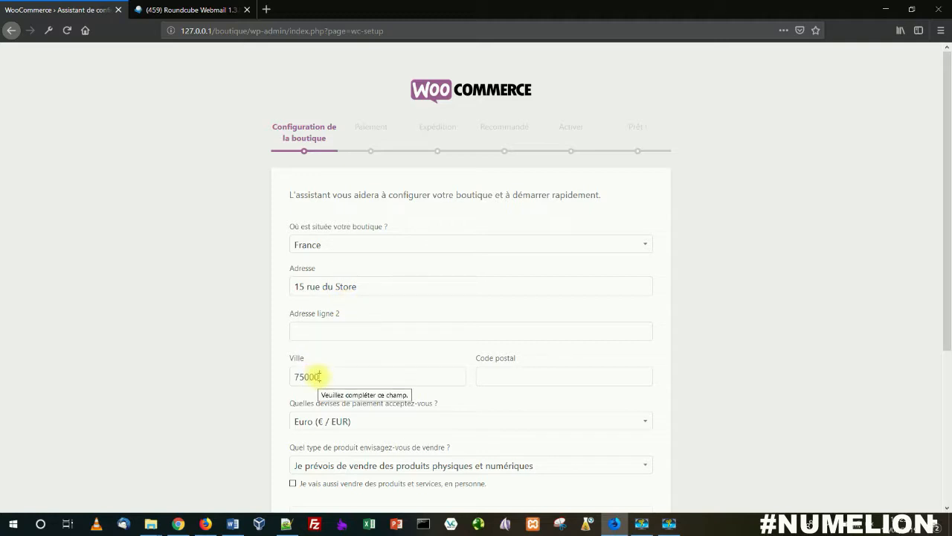
left_click(498, 372)
type("Paris")
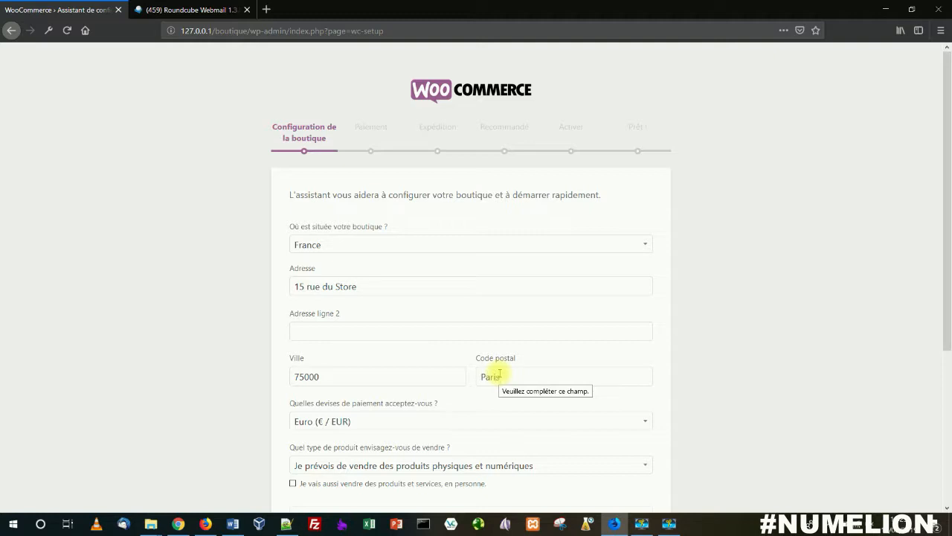
Step: Set the planned product type to "Je prévois de vendre des produits numériques"
scroll(481, 385, "down", 3)
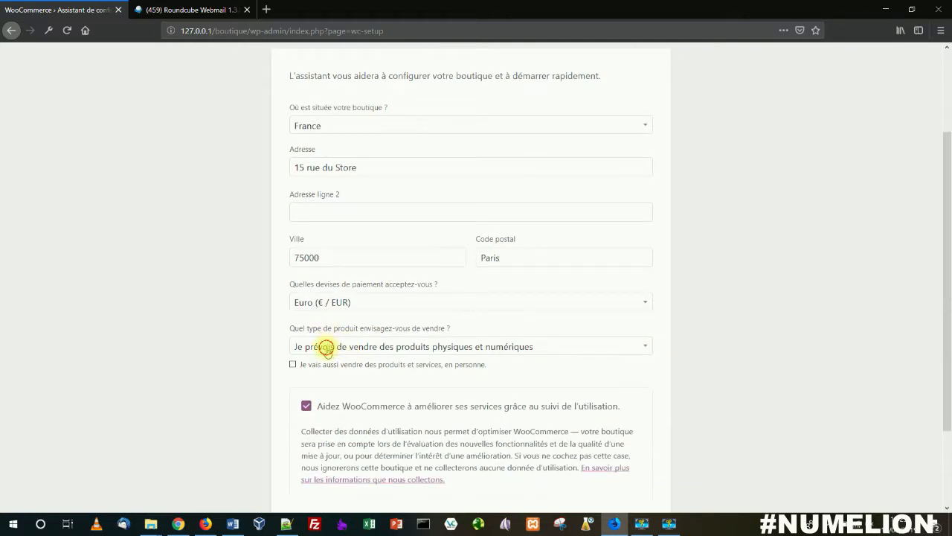
left_click(328, 347)
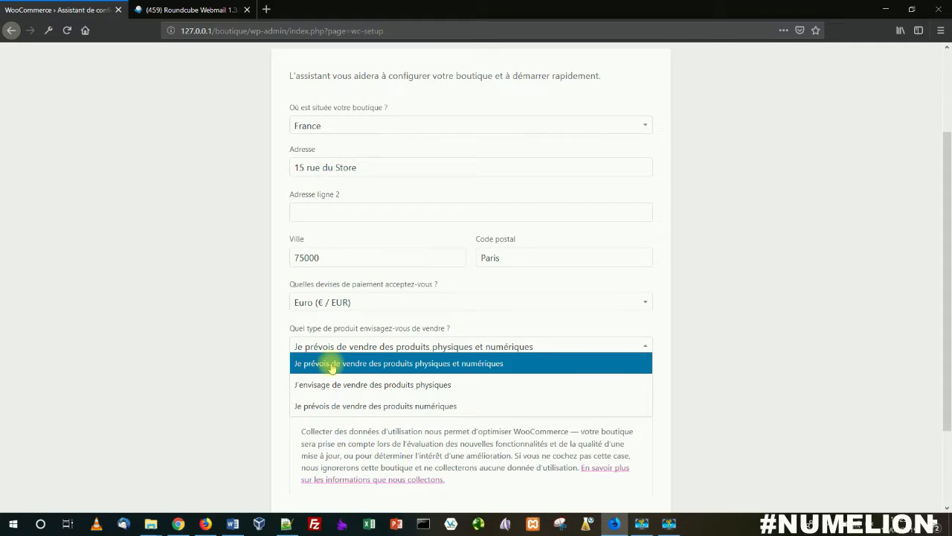
left_click(344, 406)
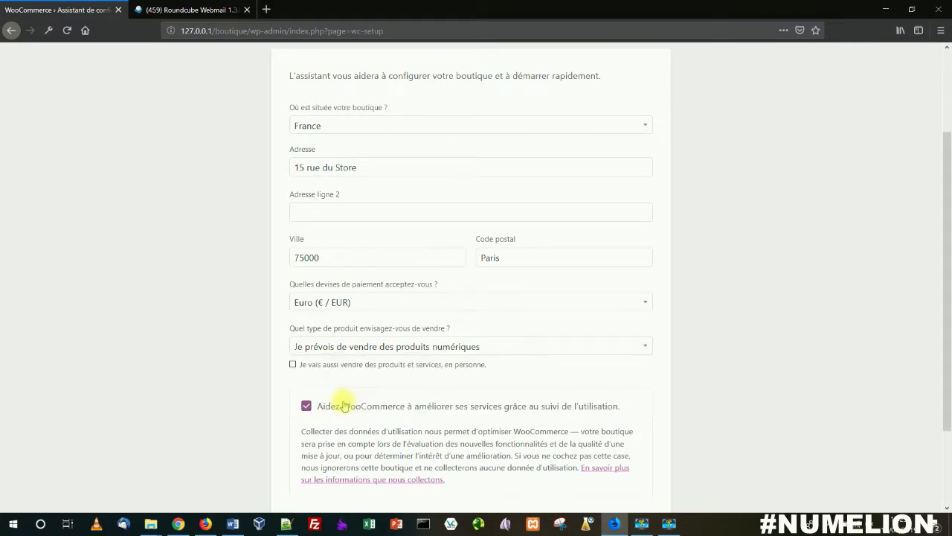
left_click(334, 346)
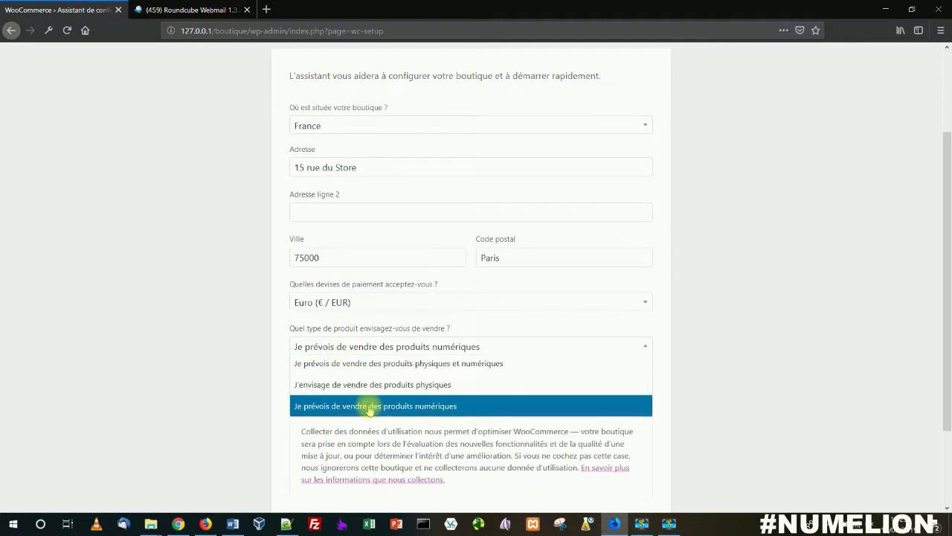
left_click(215, 378)
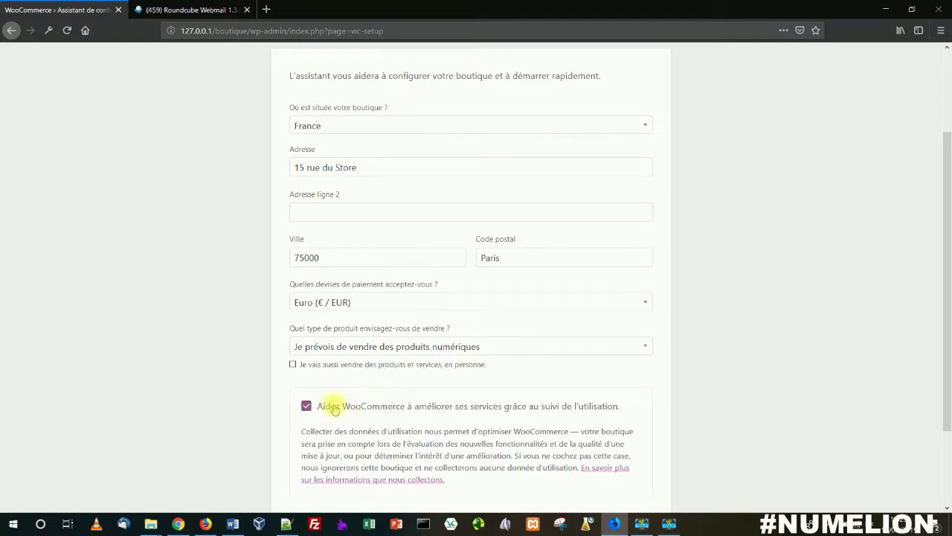
Step: Toggle the consent to WooCommerce usage tracking and continue to the payment setup
left_click(334, 409)
left_click(334, 409)
left_click(335, 409)
scroll(372, 405, "down", 3)
left_click(472, 425)
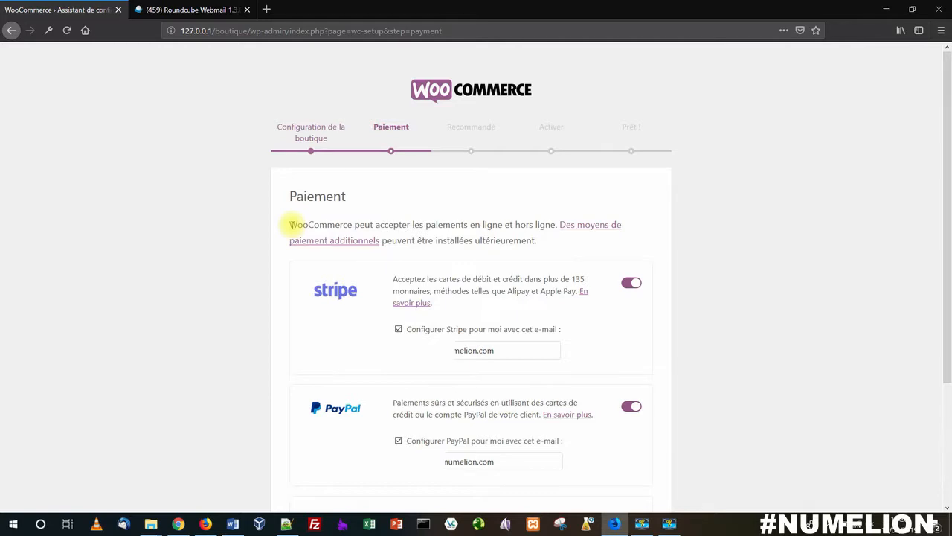
Step: Enable the offline payment methods for bank transfer and cheque
scroll(291, 224, "down", 4)
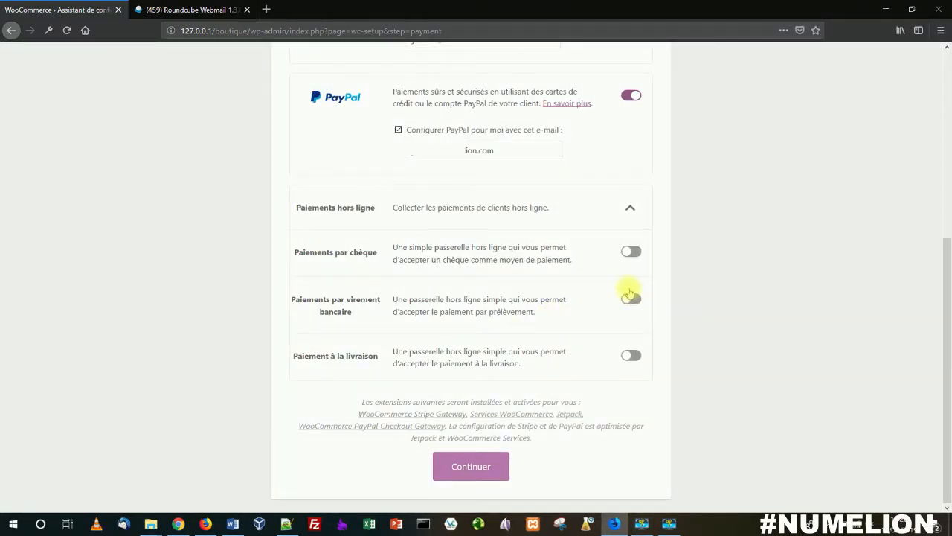
left_click(631, 299)
left_click(631, 252)
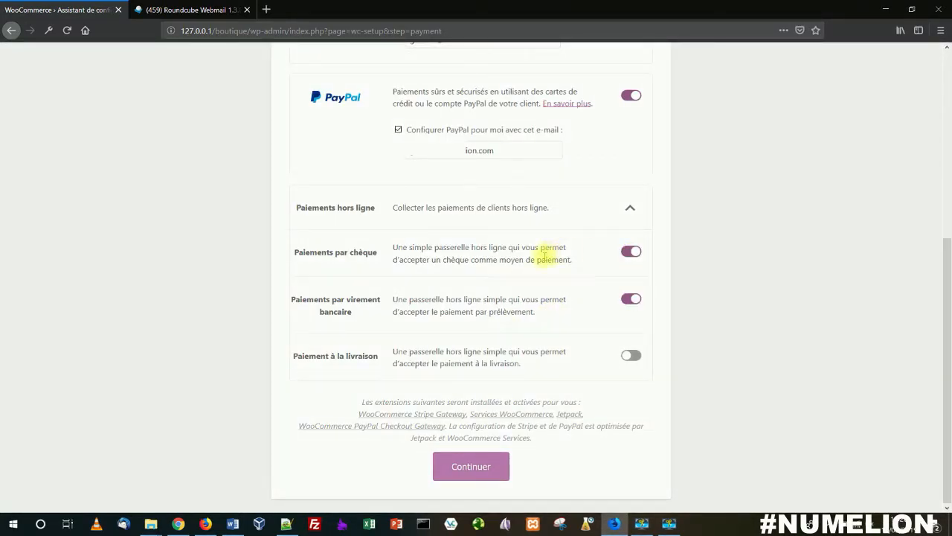
Step: Disable the Stripe and PayPal payment methods and continue to the recommended features
scroll(434, 253, "up", 1)
scroll(476, 283, "up", 2)
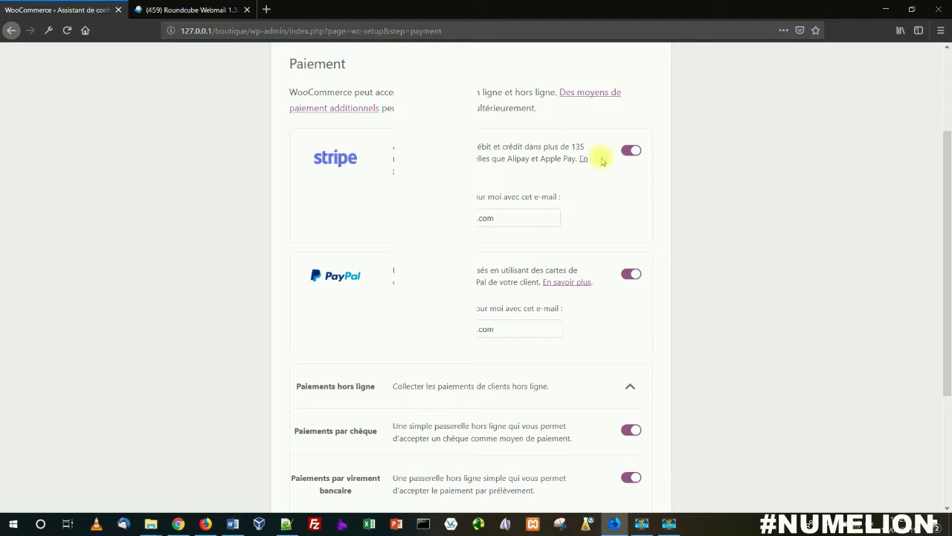
left_click(627, 150)
left_click(629, 228)
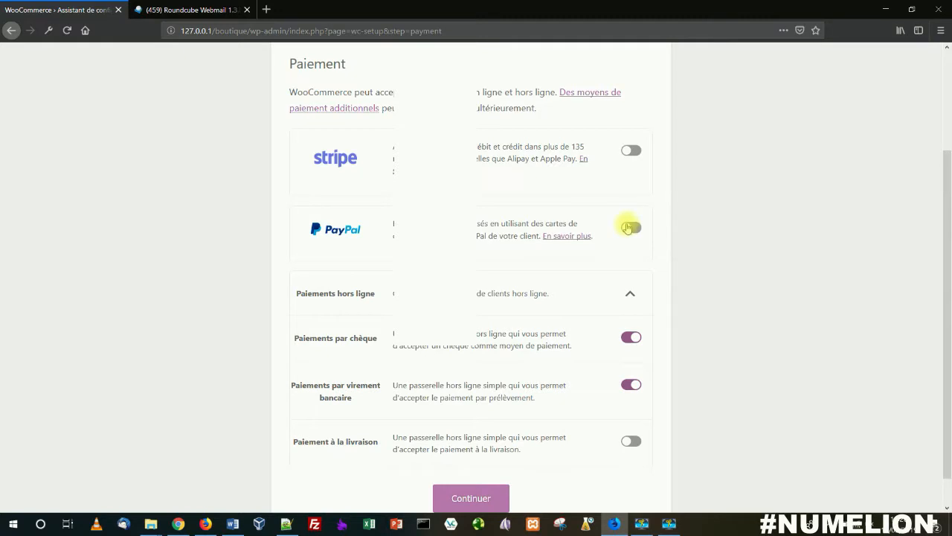
scroll(494, 265, "down", 2)
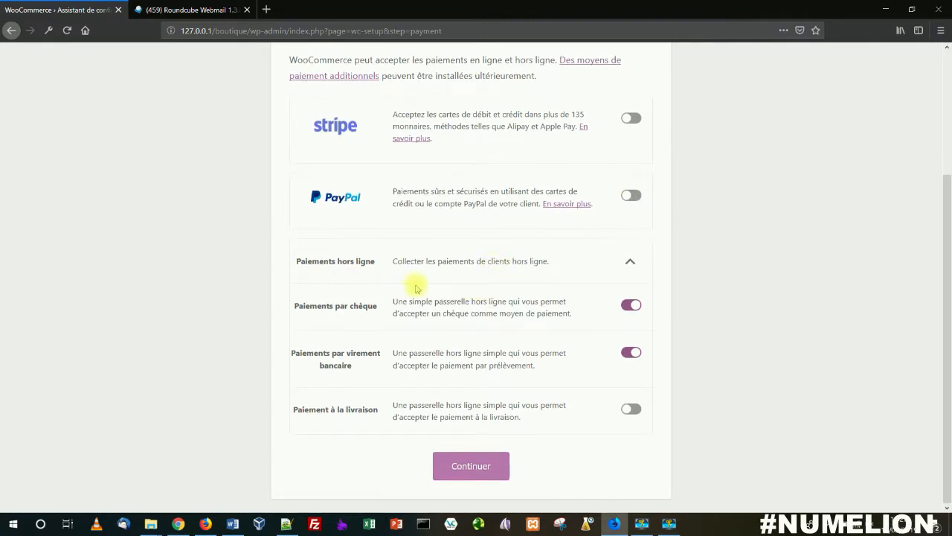
left_click(467, 467)
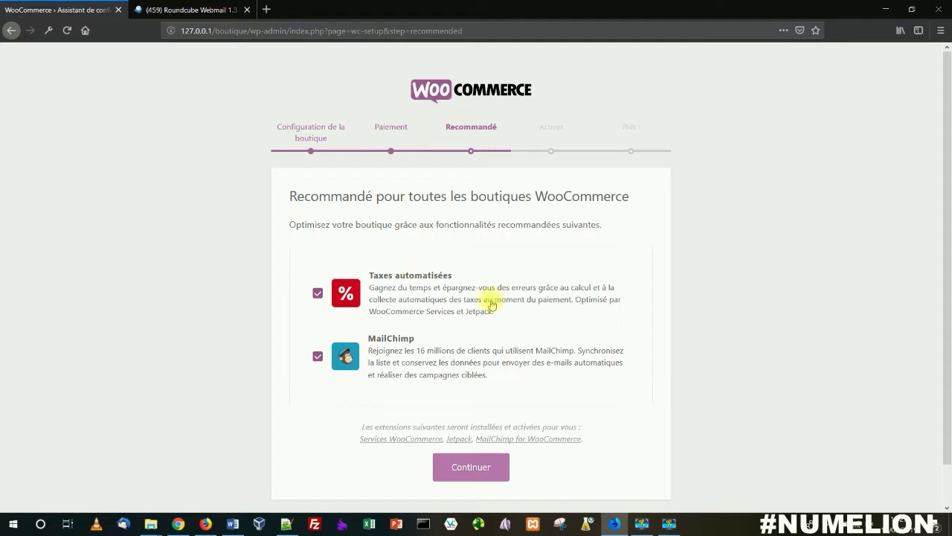
Step: Deselect the recommended automated taxes and MailChimp features and continue to the Jetpack activation stage
left_click(405, 277)
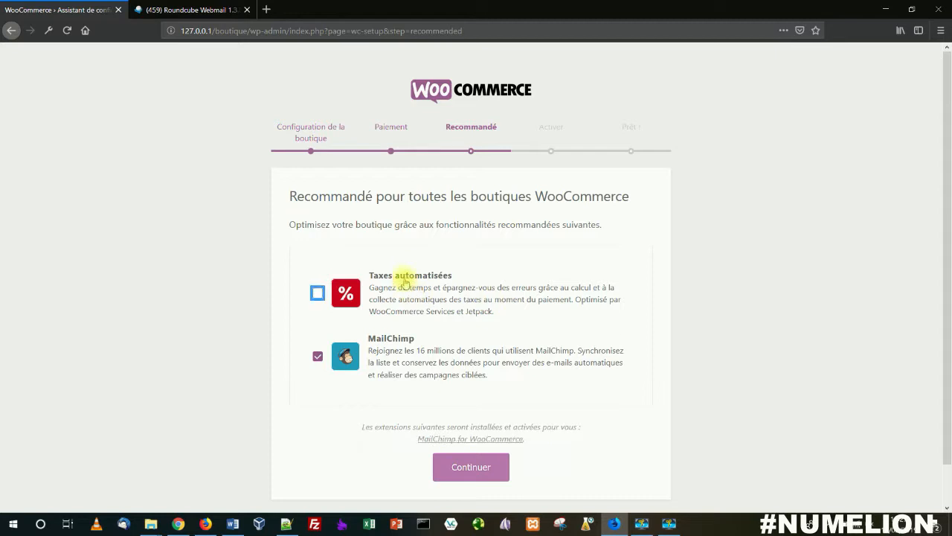
left_click(399, 342)
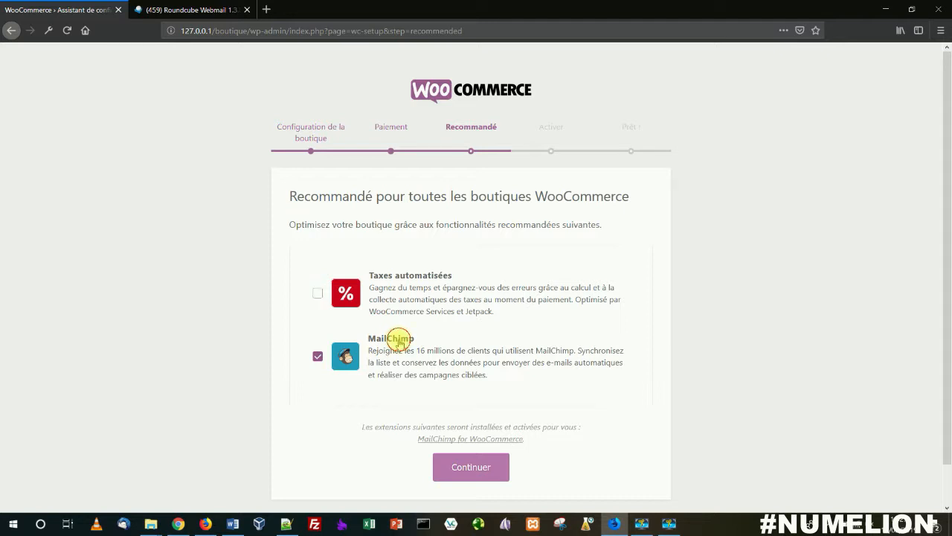
left_click(358, 409)
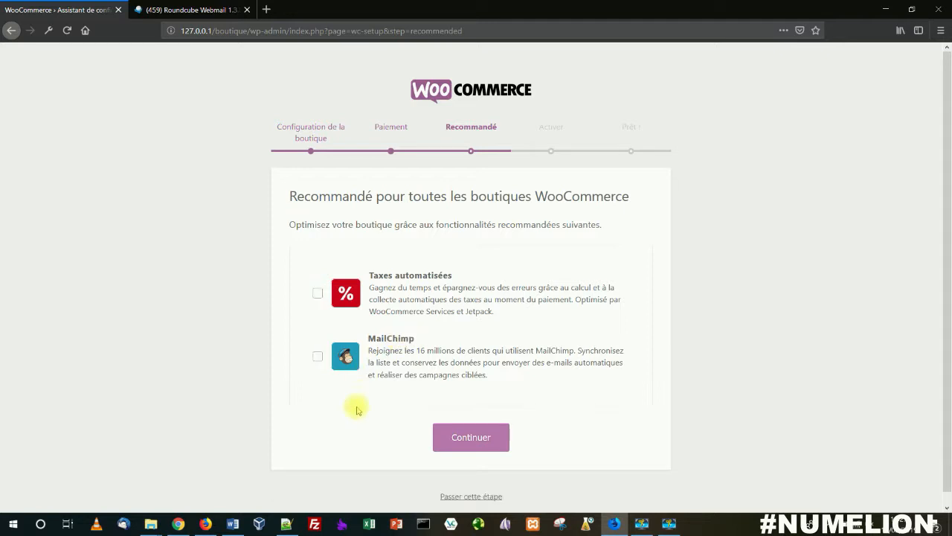
left_click(484, 437)
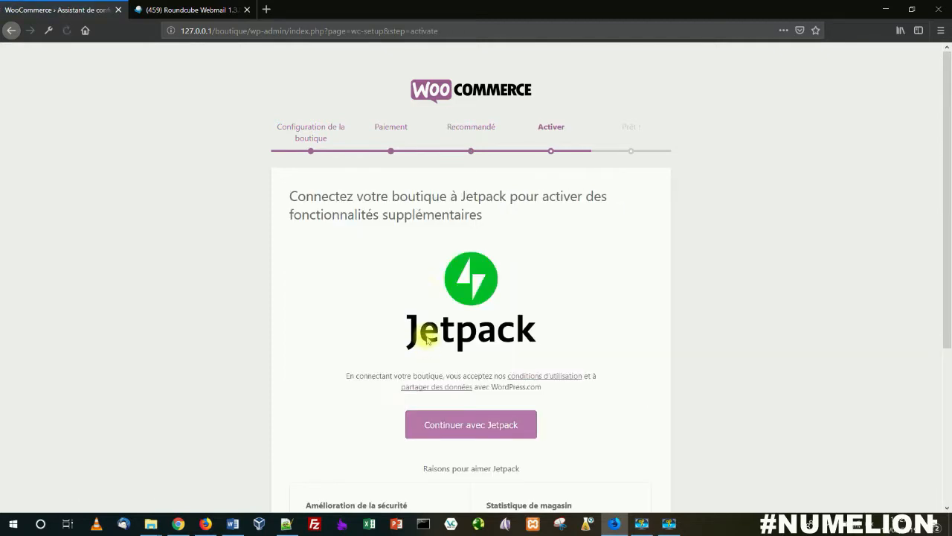
scroll(432, 261, "down", 3)
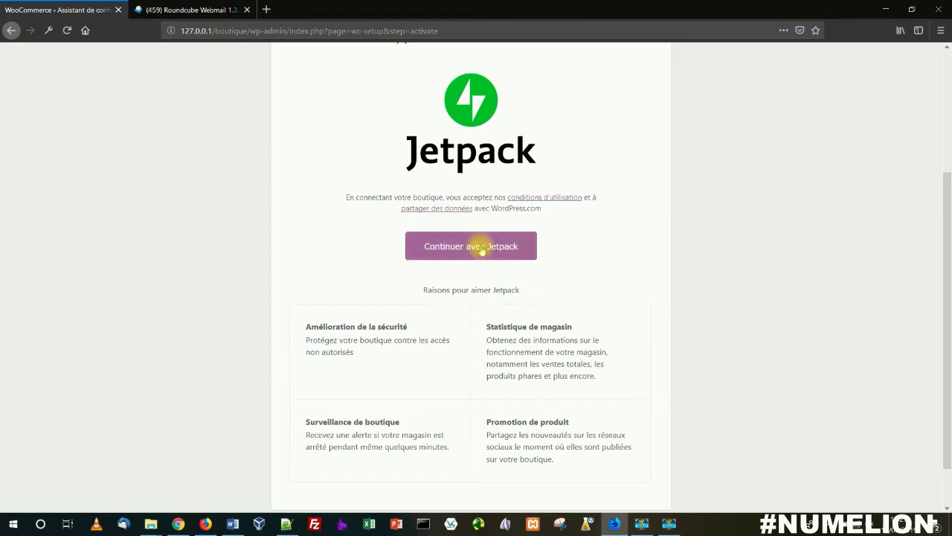
Step: Skip the Jetpack activation and leave the finished setup assistant for the WordPress dashboard
scroll(480, 251, "up", 3)
scroll(481, 250, "down", 2)
scroll(481, 251, "down", 2)
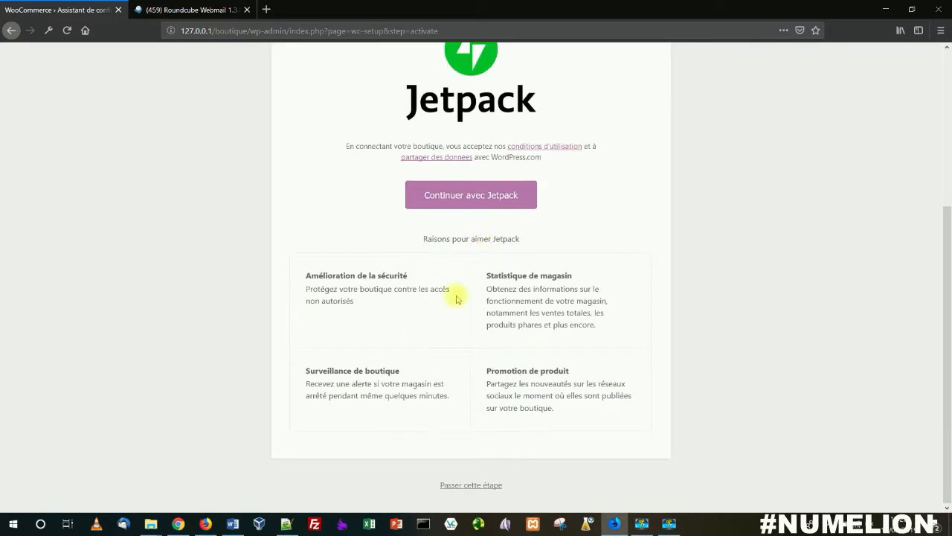
left_click(465, 484)
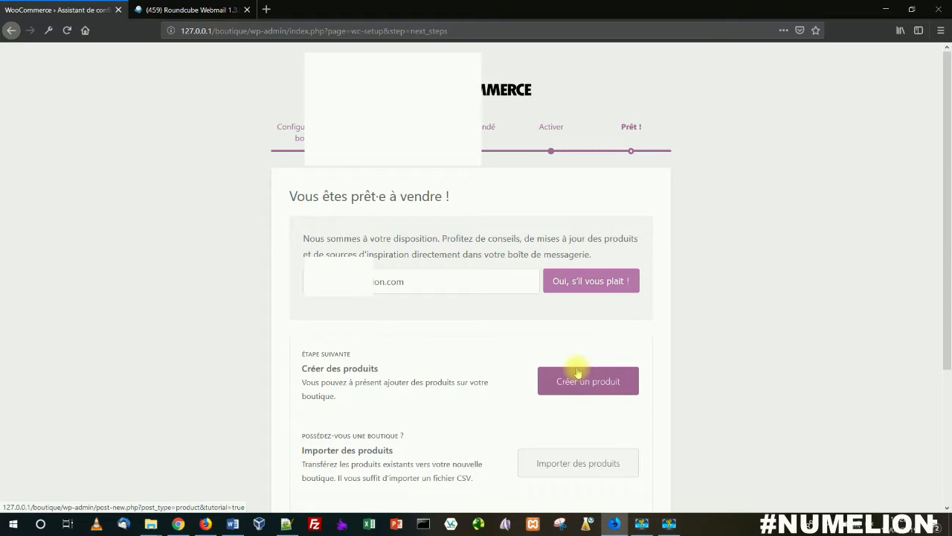
scroll(578, 372, "down", 5)
left_click(393, 361)
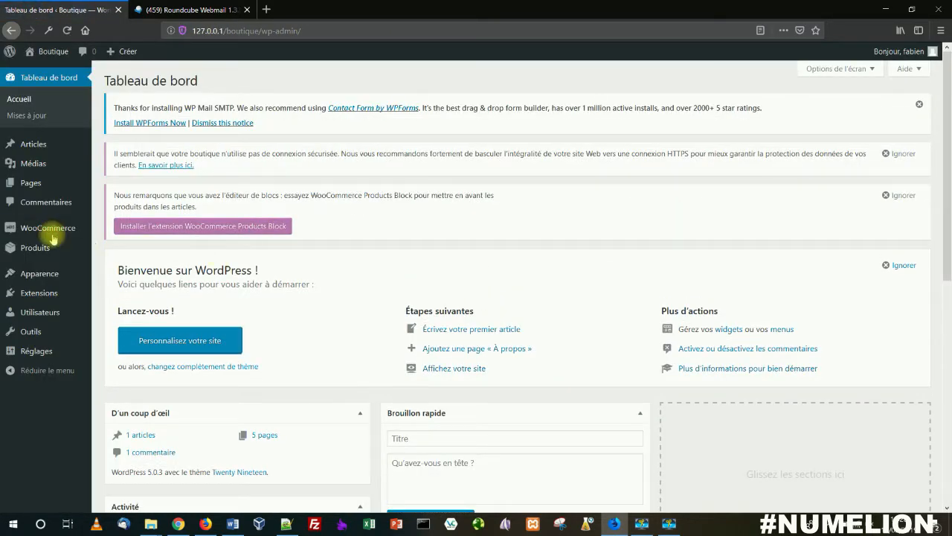
Step: Start a new WooCommerce product and title it "Mon ebook"
mouse_move(40, 237)
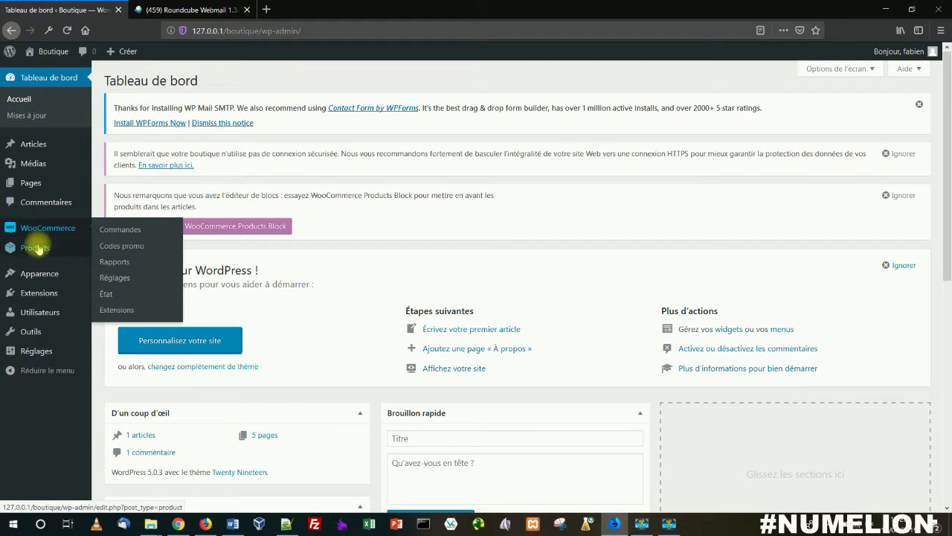
mouse_move(90, 249)
left_click(123, 268)
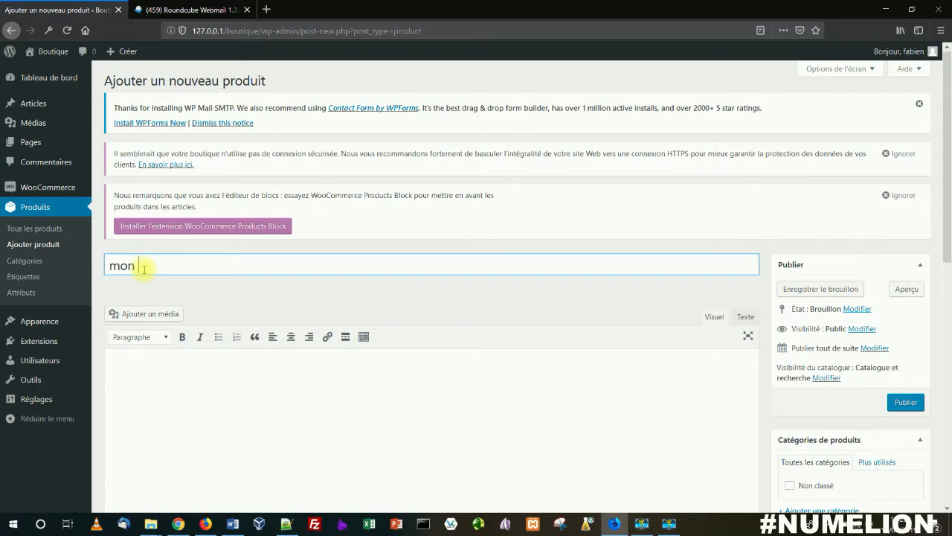
type("mon ebo")
type("ok")
left_click(119, 265)
key("BackSpace")
type("M")
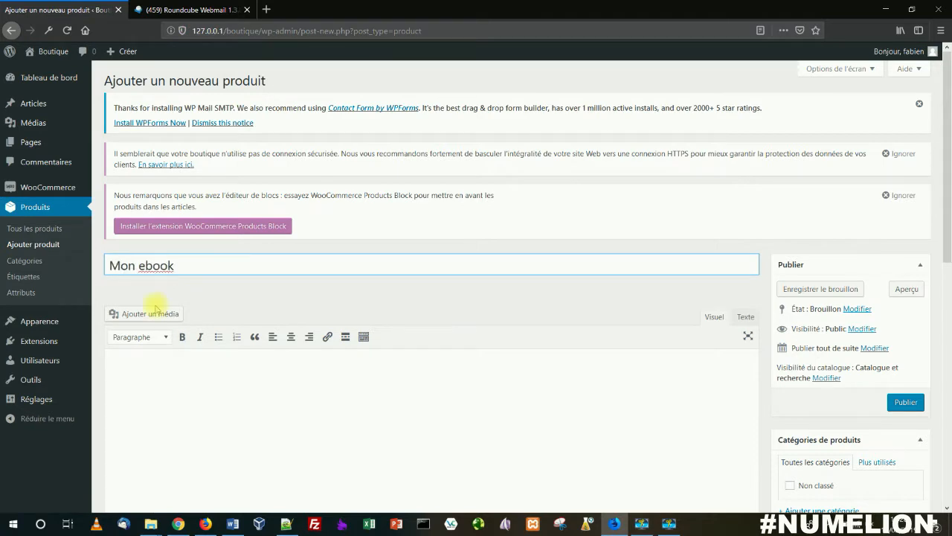
Step: Examine the new product form's main description, product data and short description sections
scroll(155, 308, "down", 4)
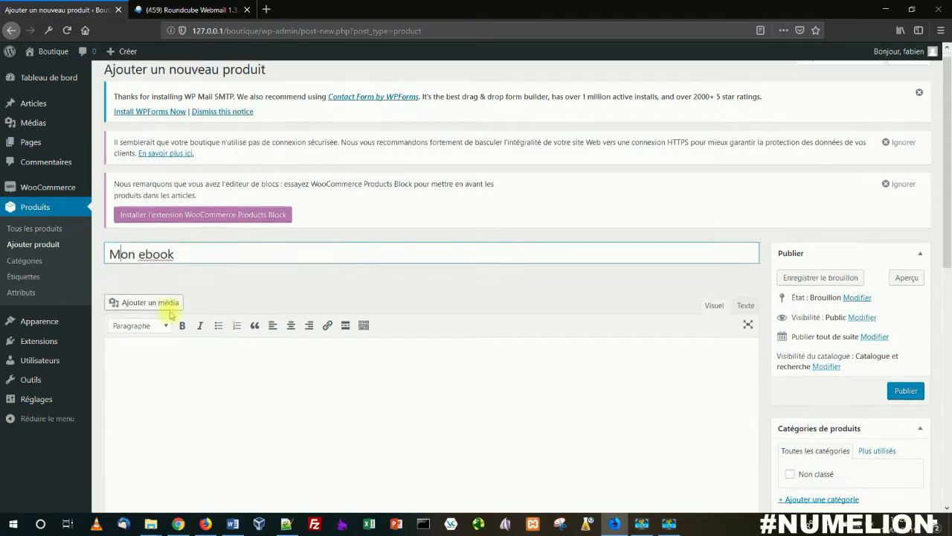
left_click(160, 242)
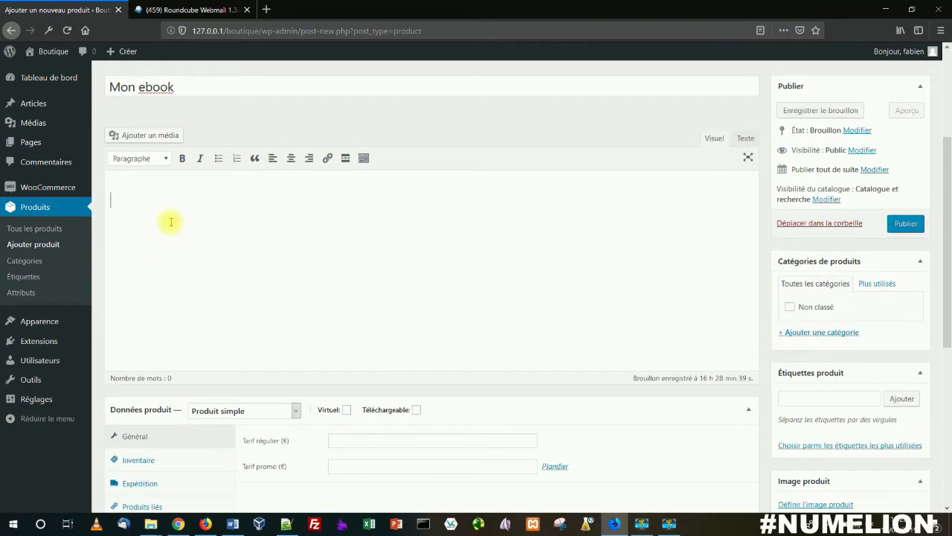
scroll(168, 218, "down", 4)
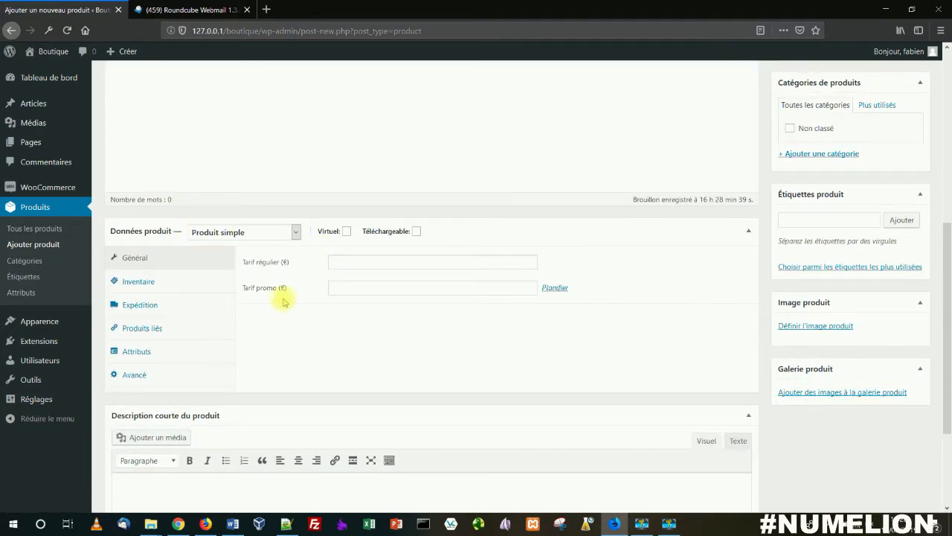
scroll(249, 294, "up", 10)
scroll(249, 304, "down", 10)
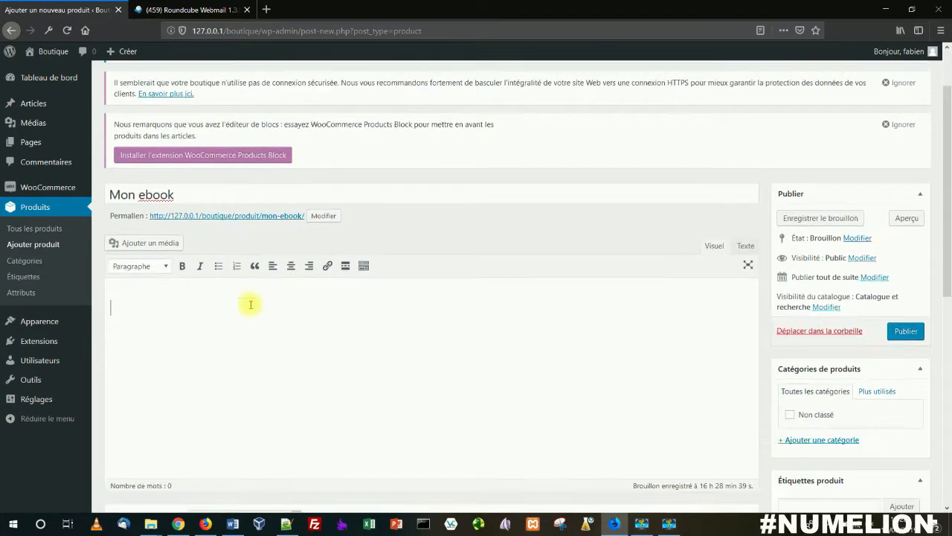
scroll(250, 305, "up", 6)
left_click(210, 276)
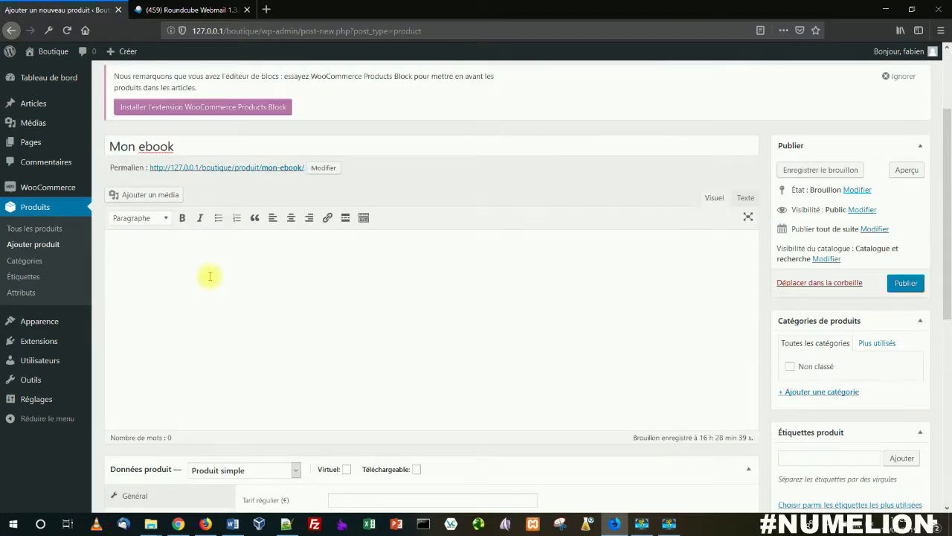
scroll(210, 276, "down", 5)
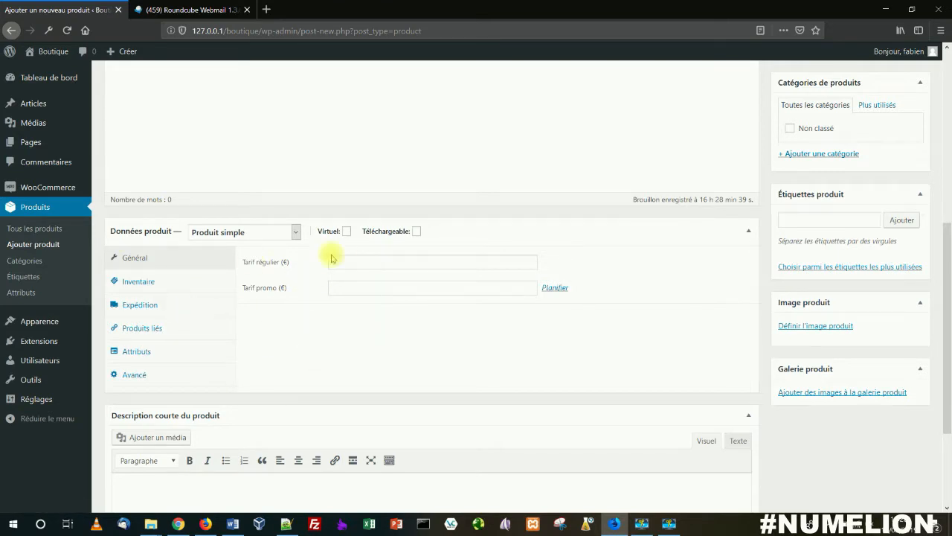
scroll(311, 315, "down", 3)
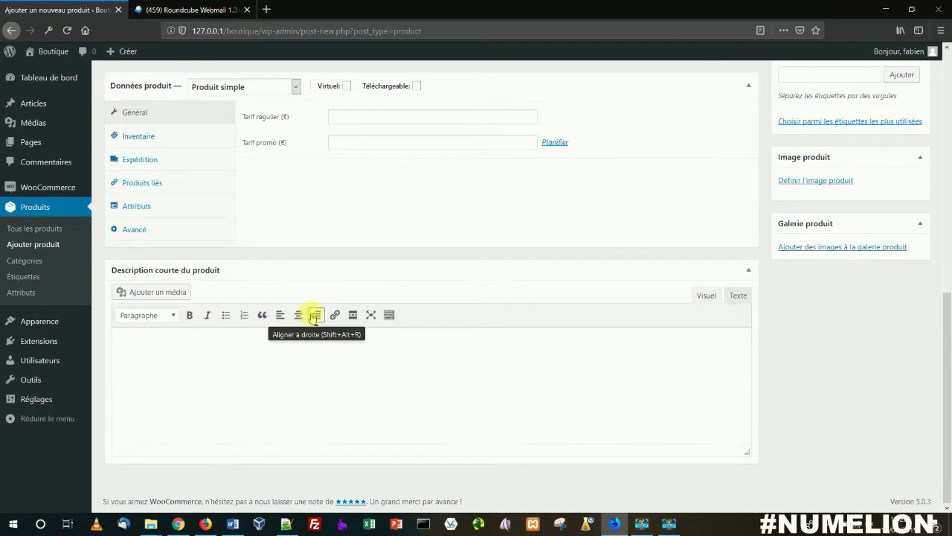
scroll(315, 316, "up", 4)
left_click(163, 267)
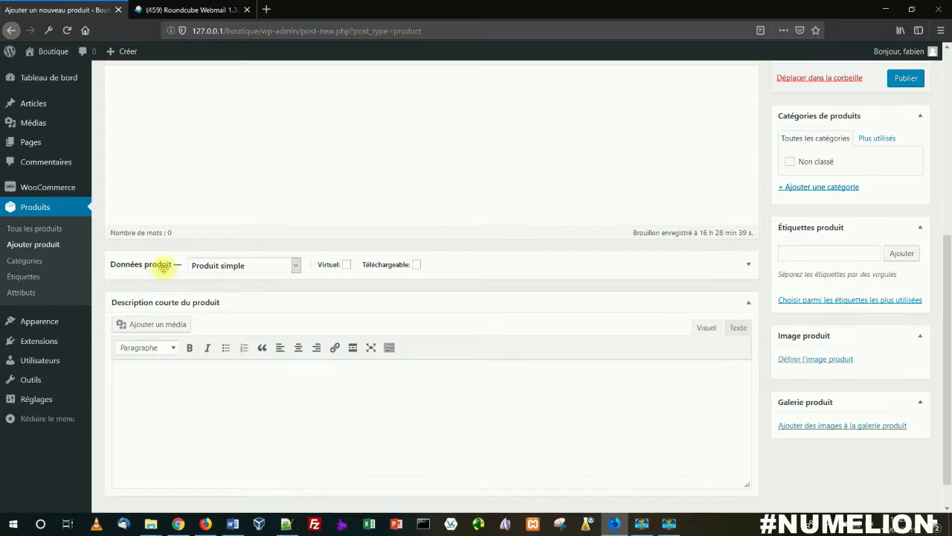
left_click(164, 267)
scroll(196, 312, "down", 4)
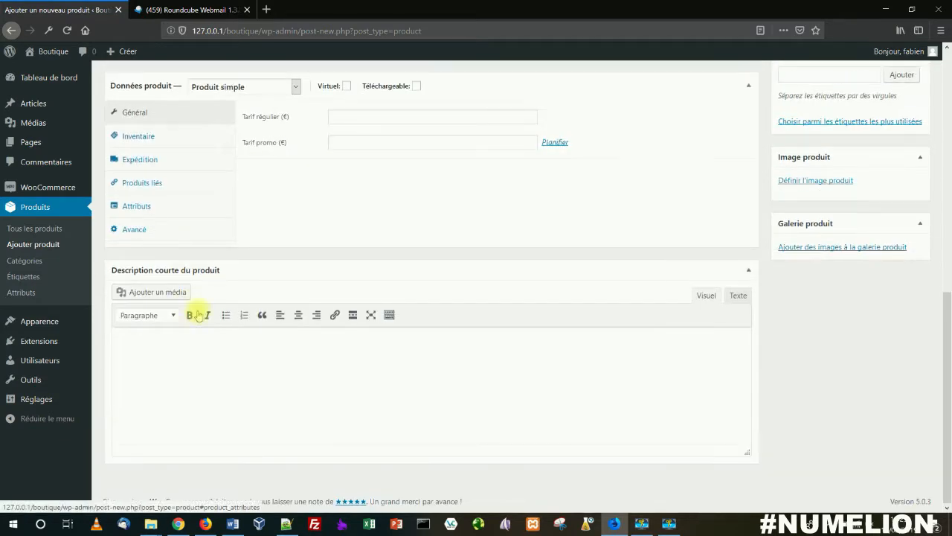
left_click(224, 363)
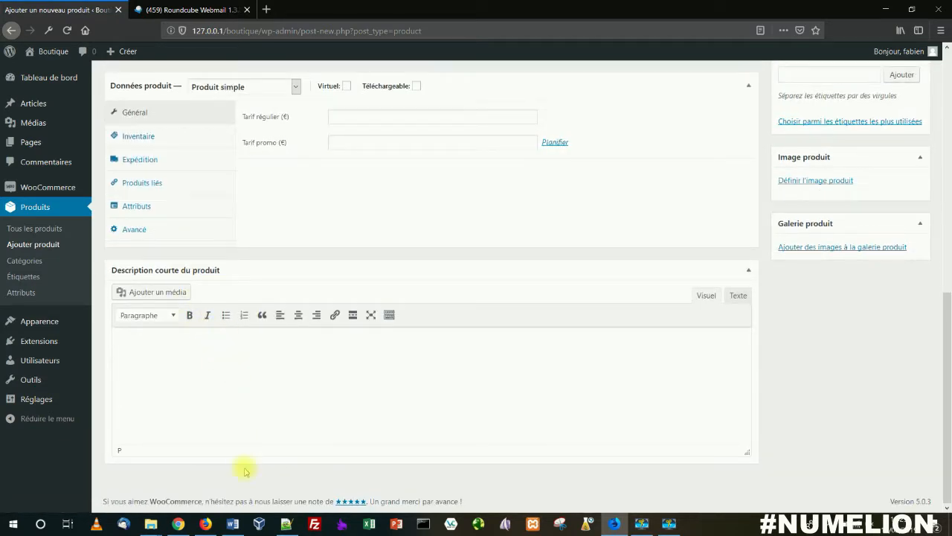
Step: Switch to Word and copy the entire text of fichier.rtf
left_click(232, 524)
key("ctrl+a")
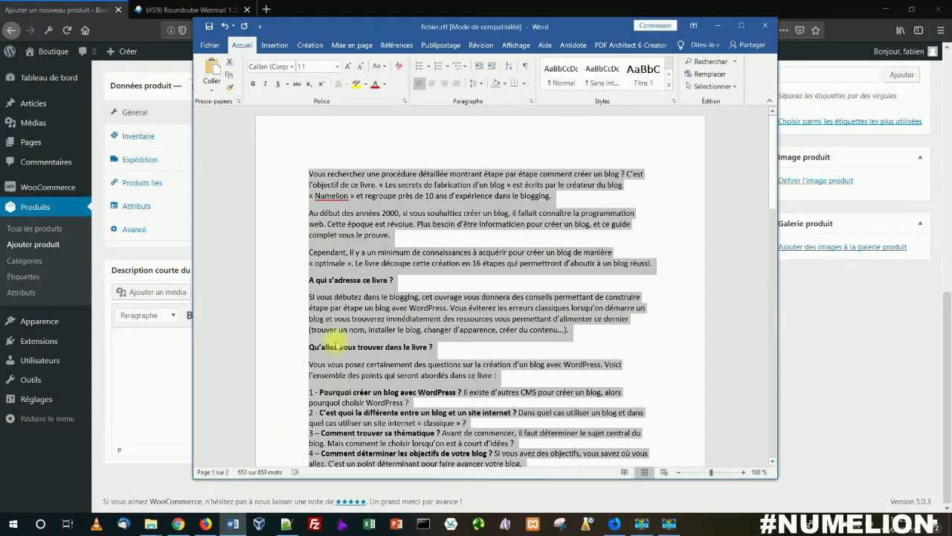
right_click(343, 248)
left_click(365, 265)
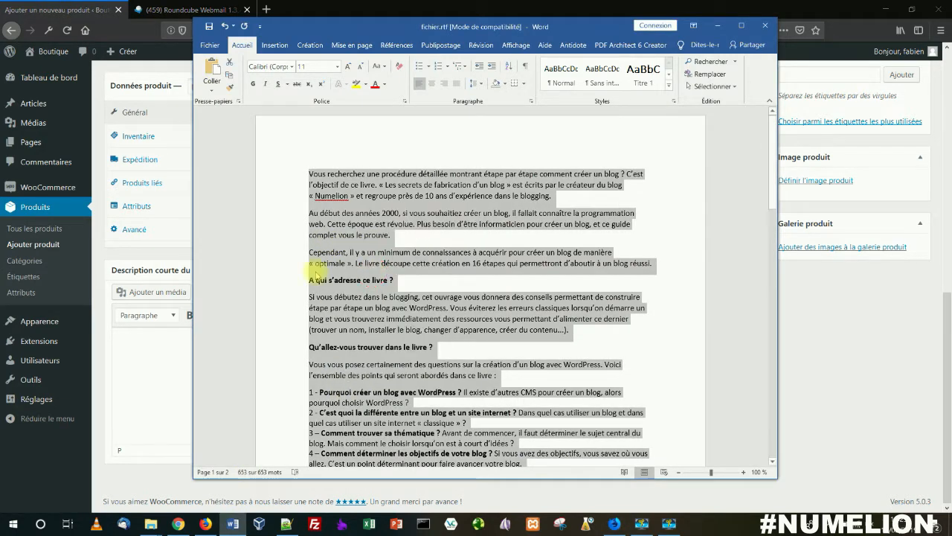
Step: Return to the product form in the browser and paste the copied text into the main description
left_click(176, 334)
scroll(187, 293, "up", 10)
left_click(168, 364)
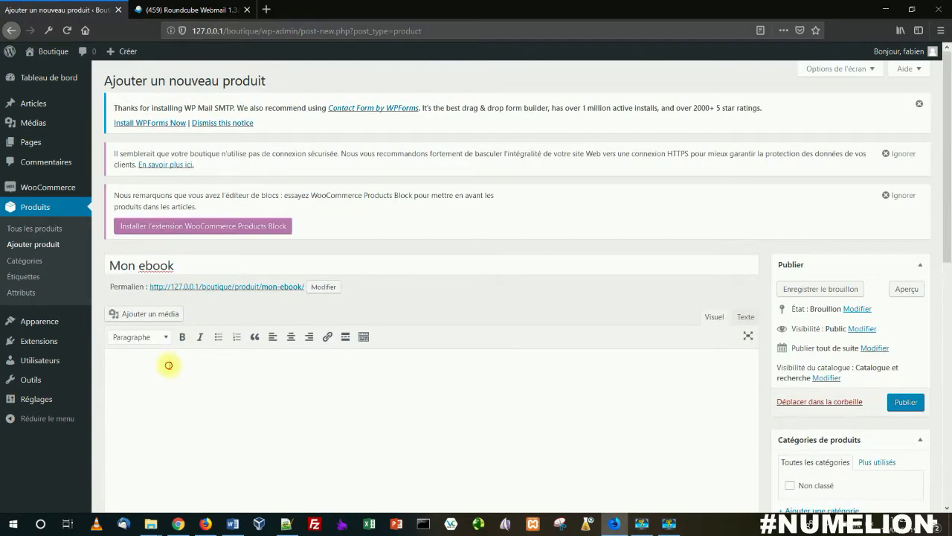
key("ctrl+v")
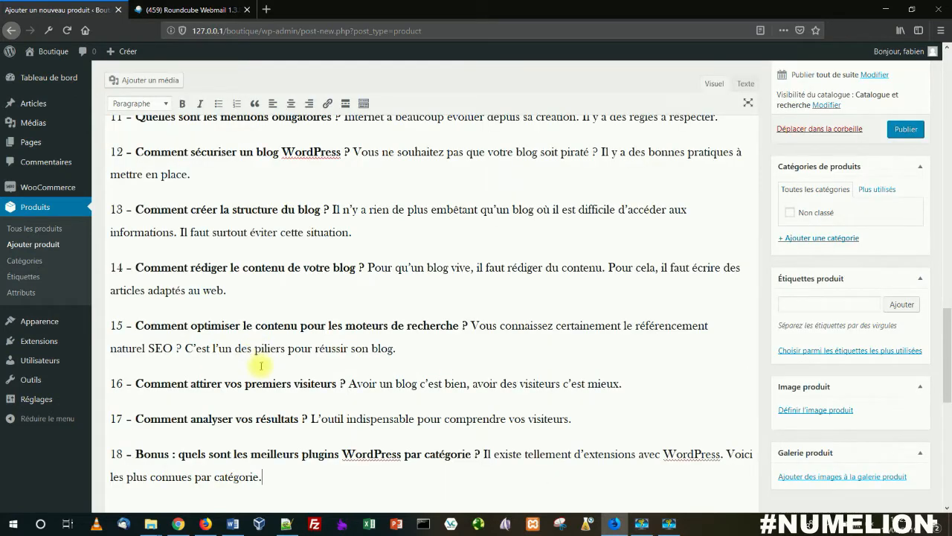
Step: Copy the first paragraph of the main description into the product's short description
scroll(261, 365, "up", 15)
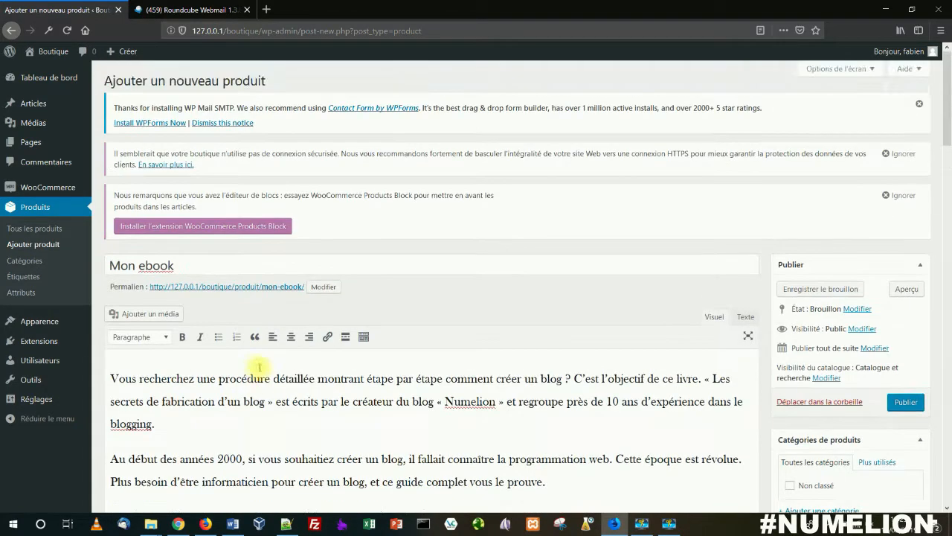
scroll(260, 367, "down", 3)
left_click_drag(155, 305, 128, 255)
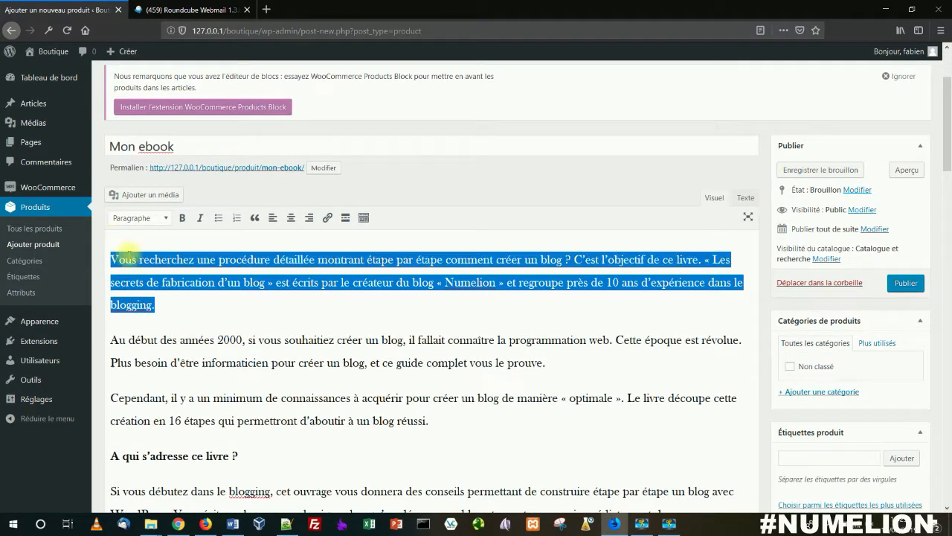
scroll(214, 342, "down", 20)
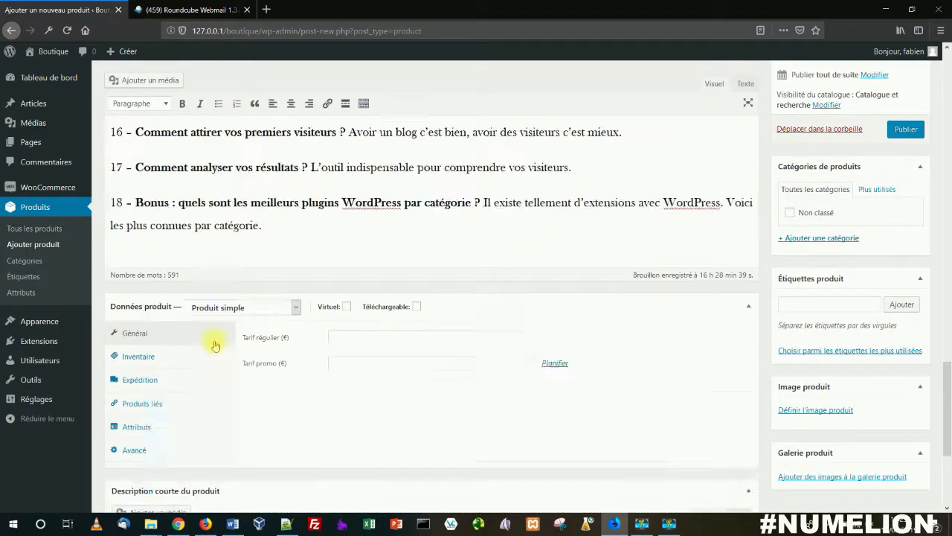
scroll(214, 345, "down", 5)
left_click(176, 350)
key("ctrl+v")
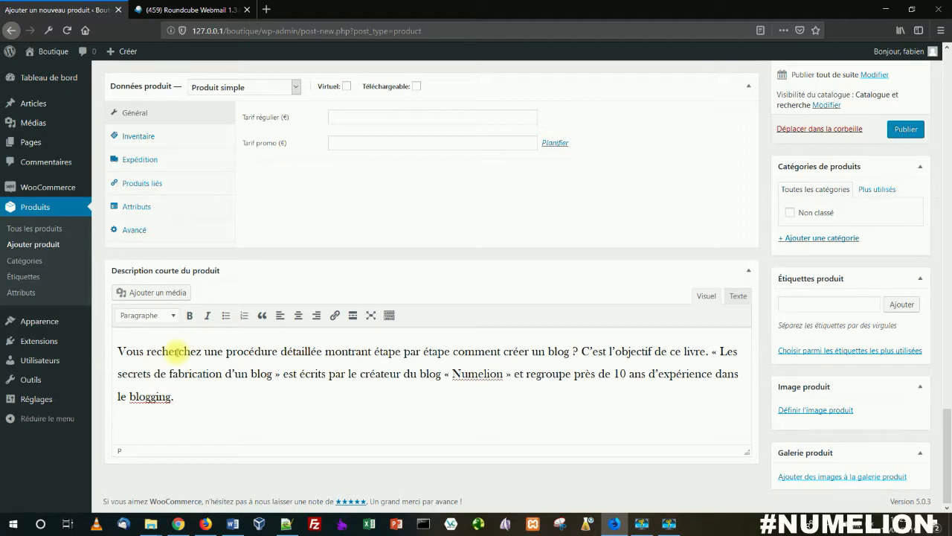
left_click_drag(183, 394, 106, 356)
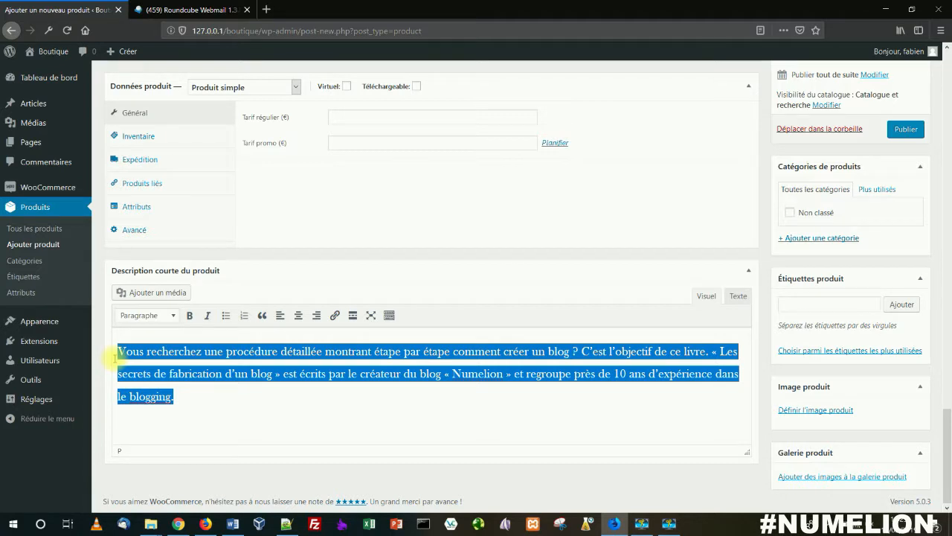
Step: Keep the product type as Produit simple and mark the product as Virtuel and Téléchargeable
scroll(224, 345, "up", 4)
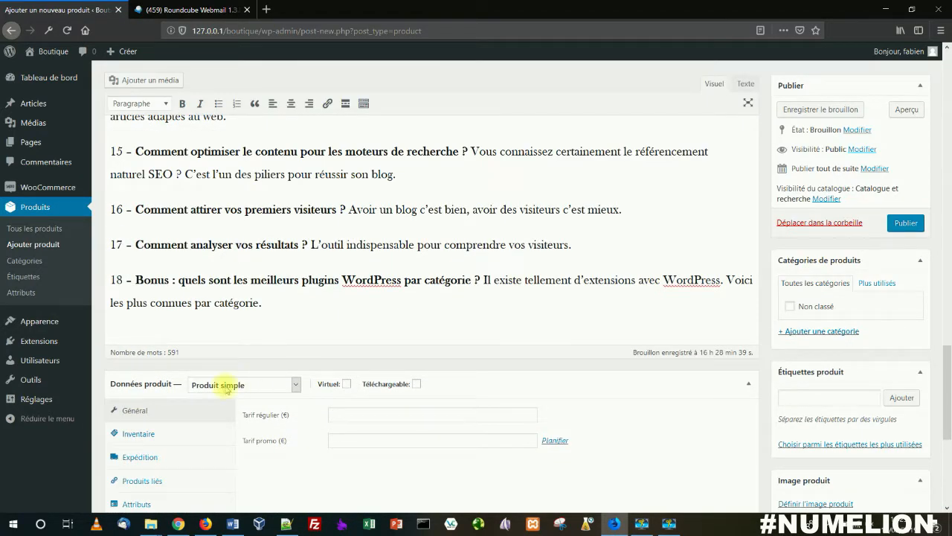
left_click(226, 385)
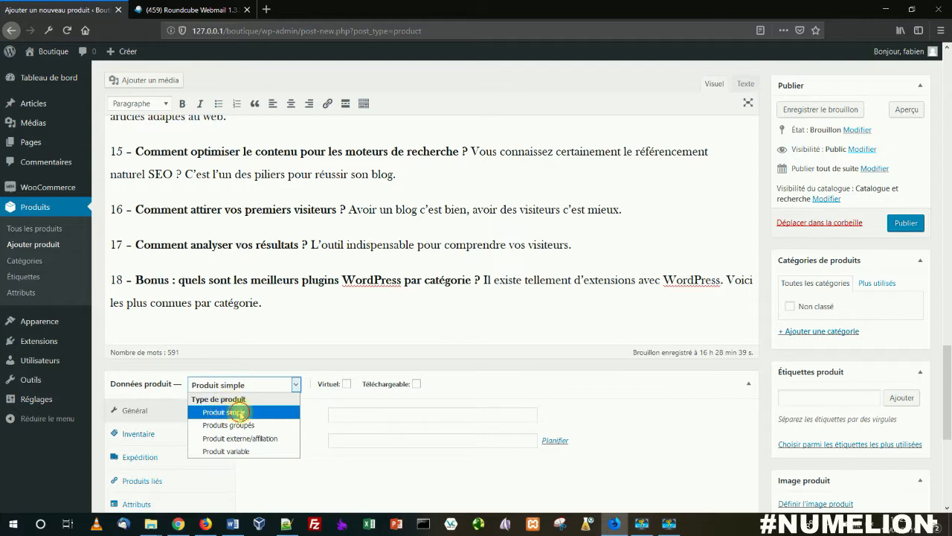
left_click(223, 413)
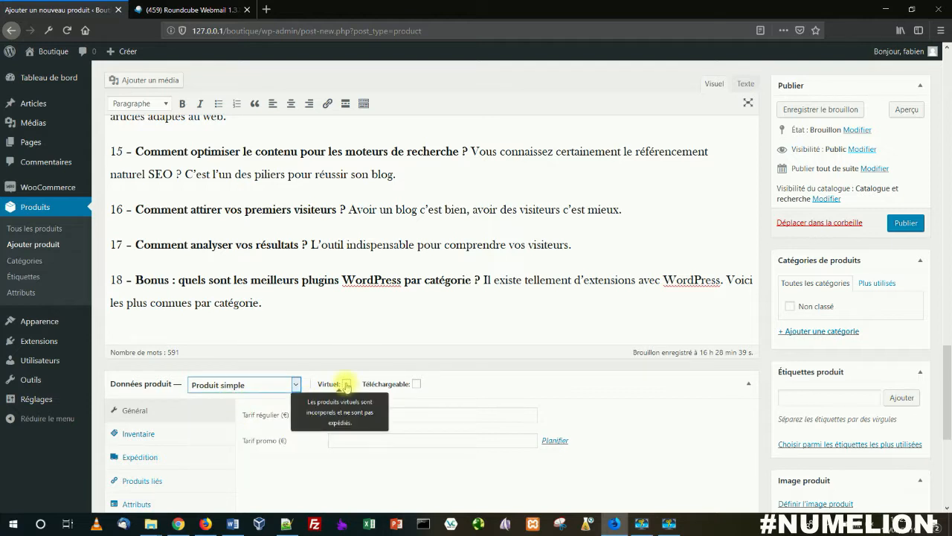
left_click(346, 385)
left_click(346, 384)
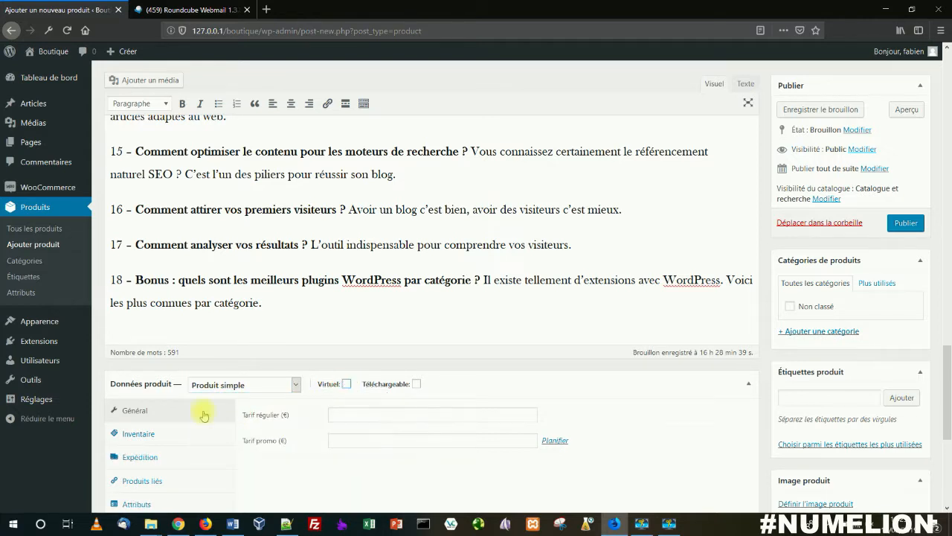
left_click(347, 384)
left_click(416, 384)
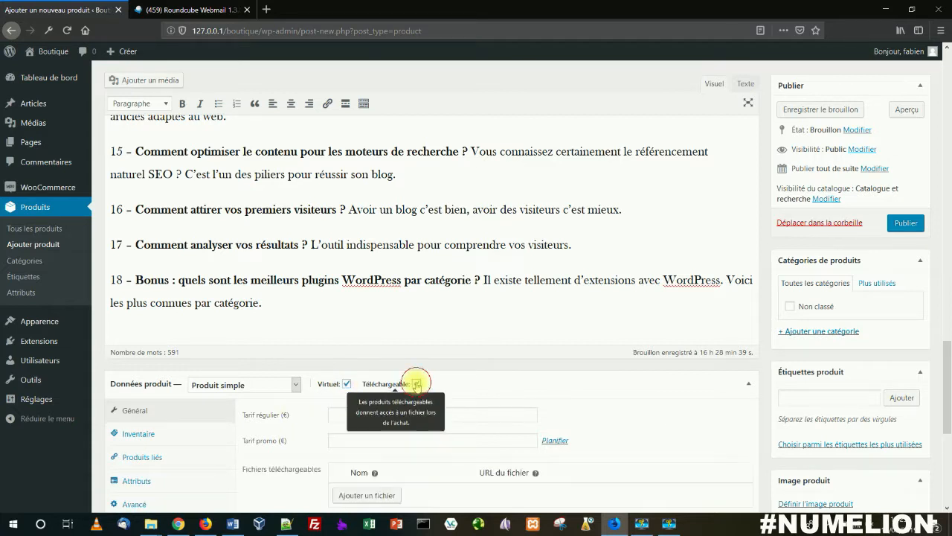
Step: Set the regular price to 27 € and add a downloadable file entry named "Les secrets de fabrication d'un blog"
scroll(348, 365, "down", 3)
left_click(378, 235)
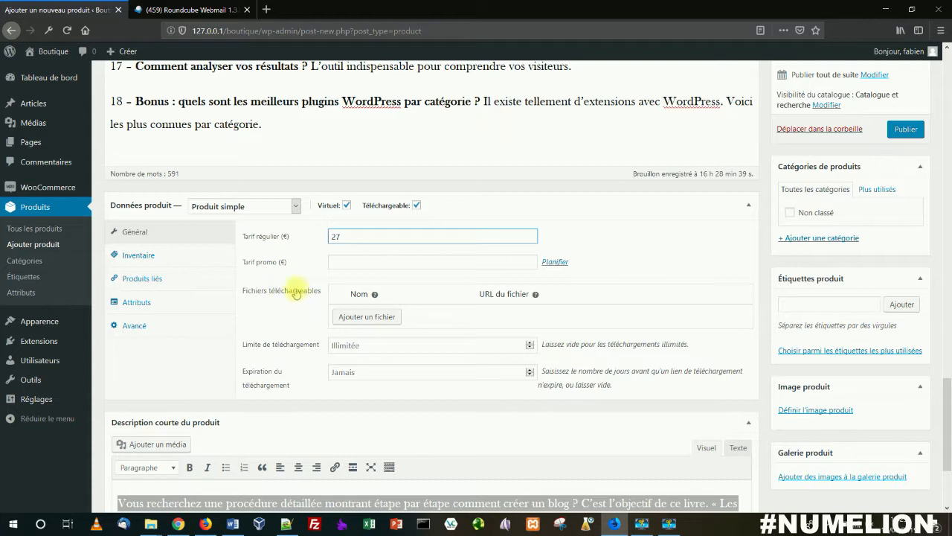
left_click(366, 317)
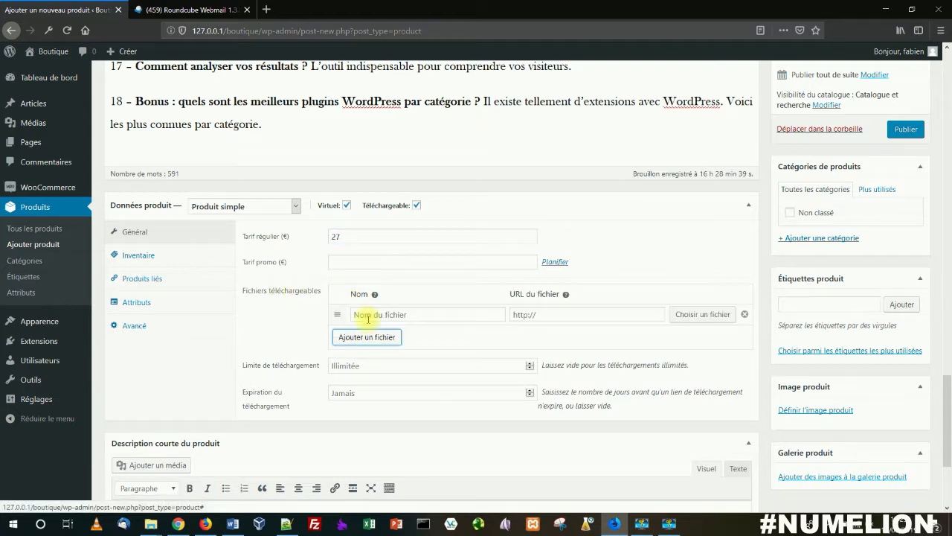
left_click(374, 314)
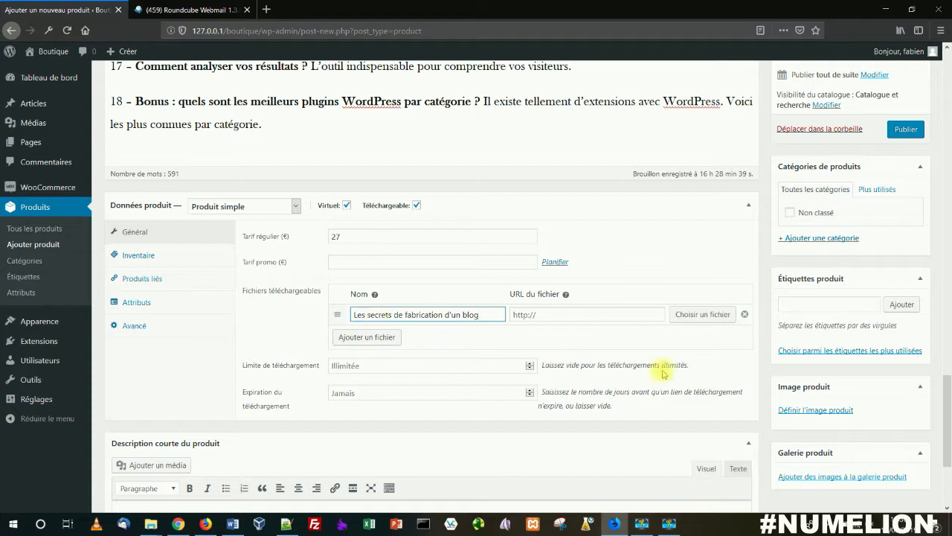
left_click(565, 314)
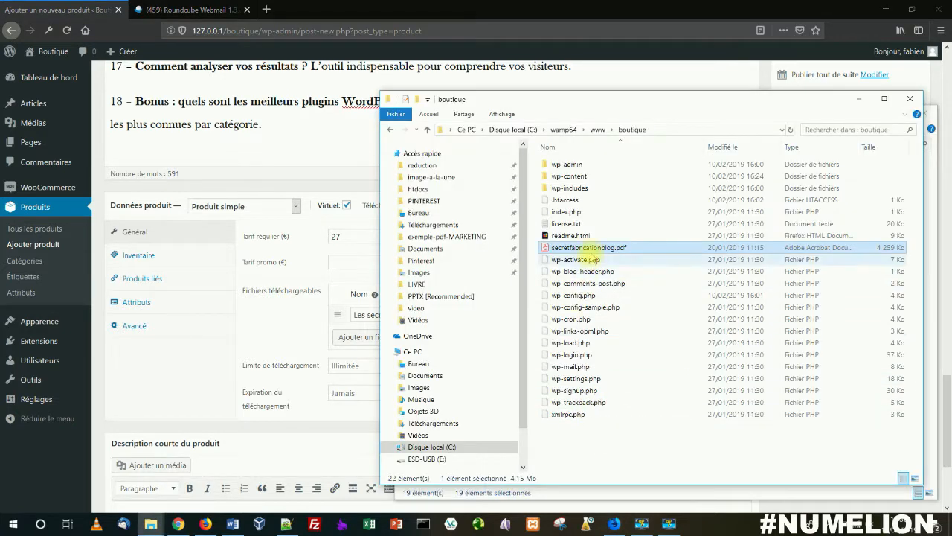
right_click(593, 253)
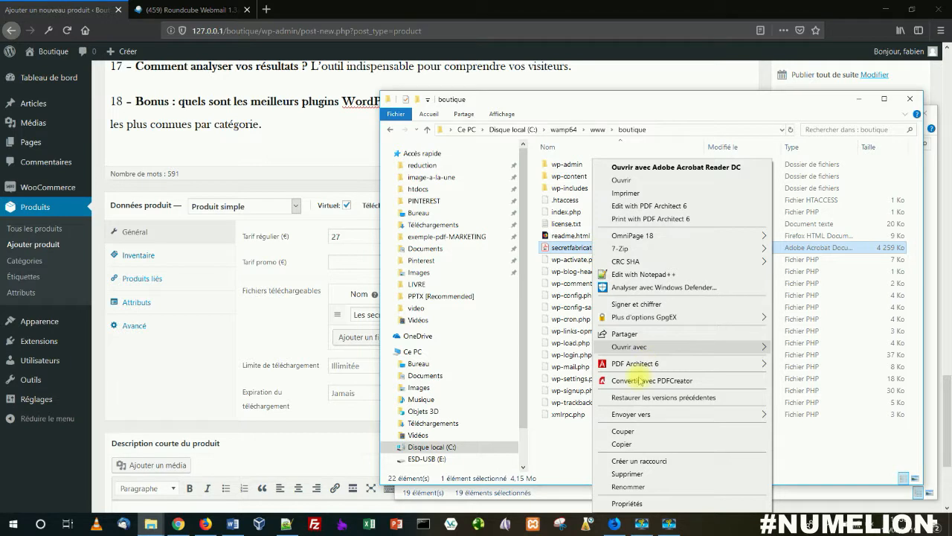
left_click(627, 487)
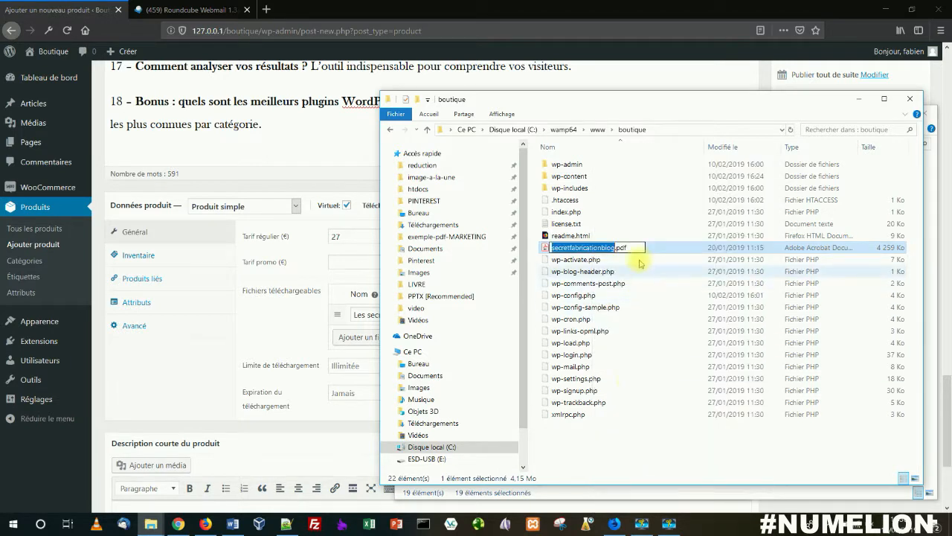
double_click(628, 247)
left_click_drag(627, 247, 547, 248)
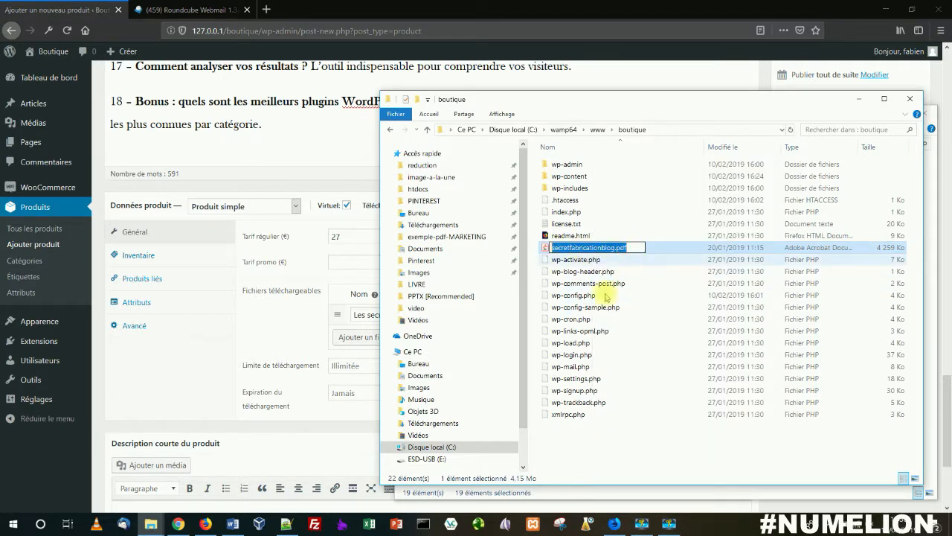
left_click(585, 446)
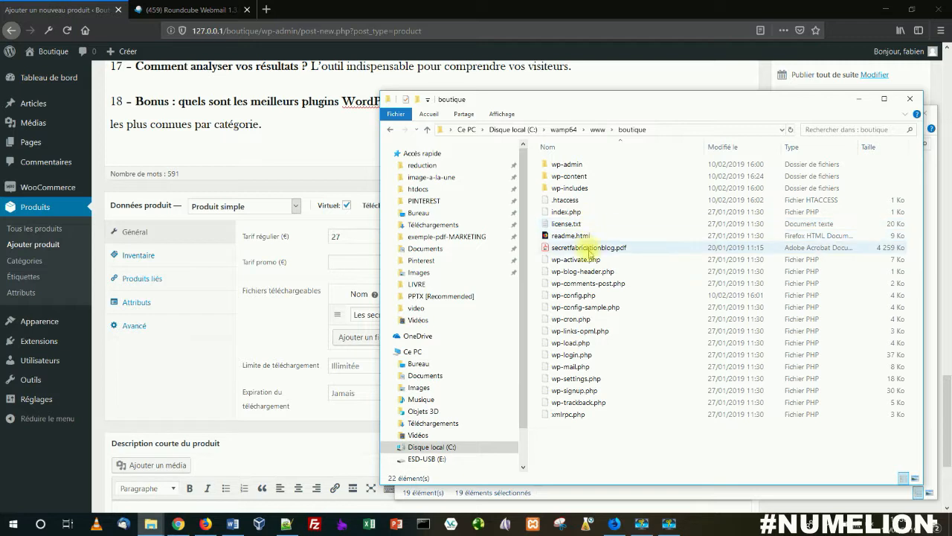
right_click(587, 252)
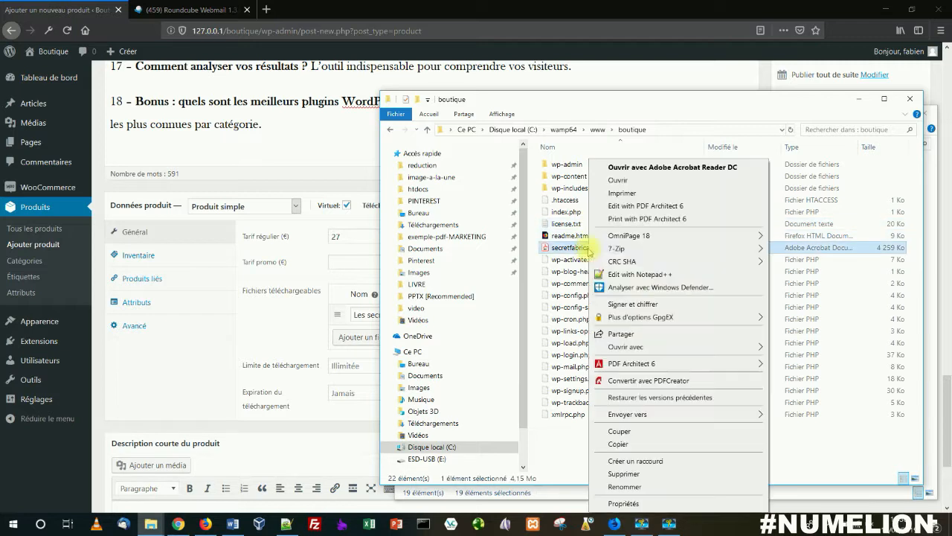
left_click(623, 487)
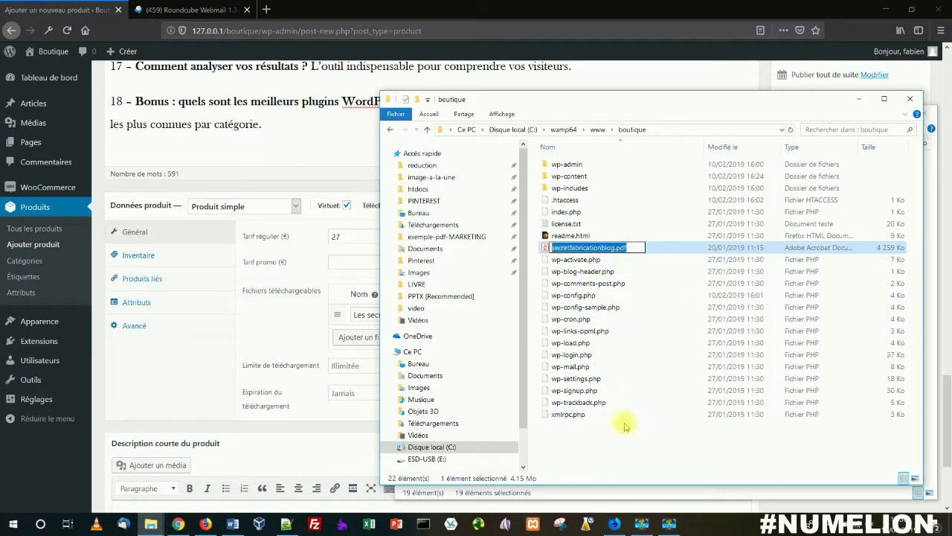
left_click(590, 432)
Step: Create a folder named mesfichiers in the boutique site folder and move secretfabricationblog.pdf into it
right_click(588, 434)
mouse_move(625, 407)
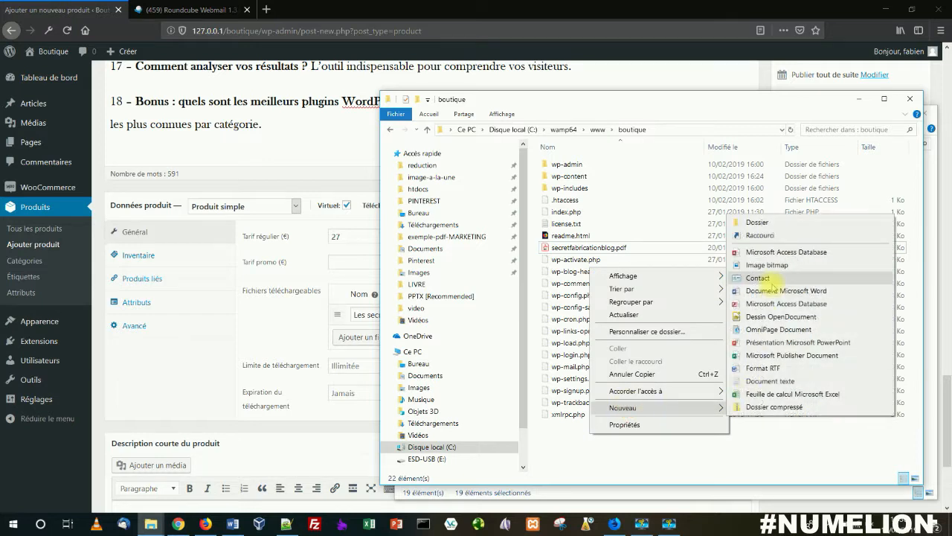
left_click(759, 222)
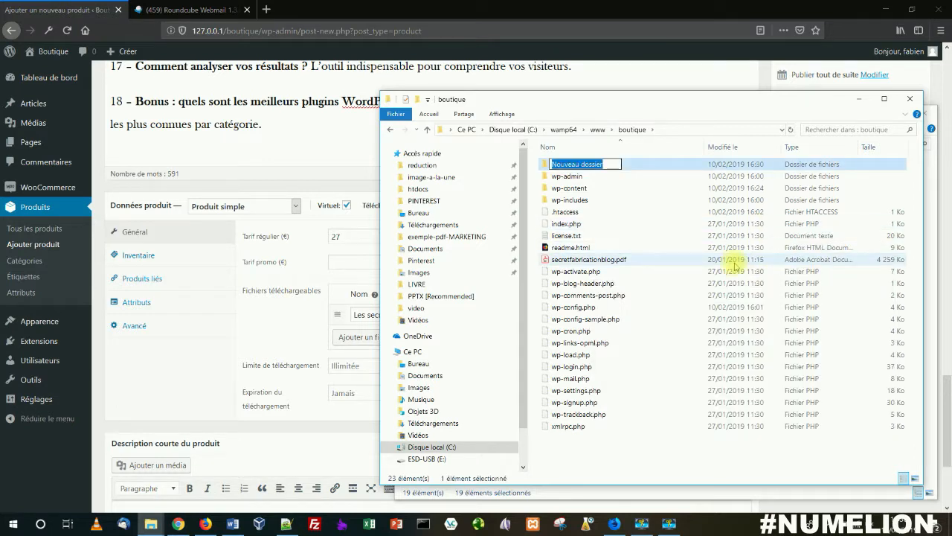
type("mesfichiers")
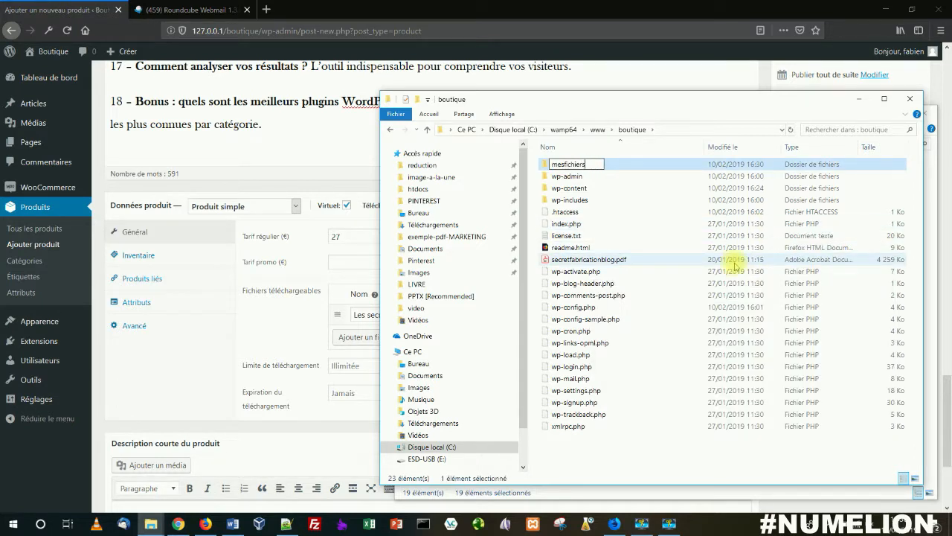
key("Return")
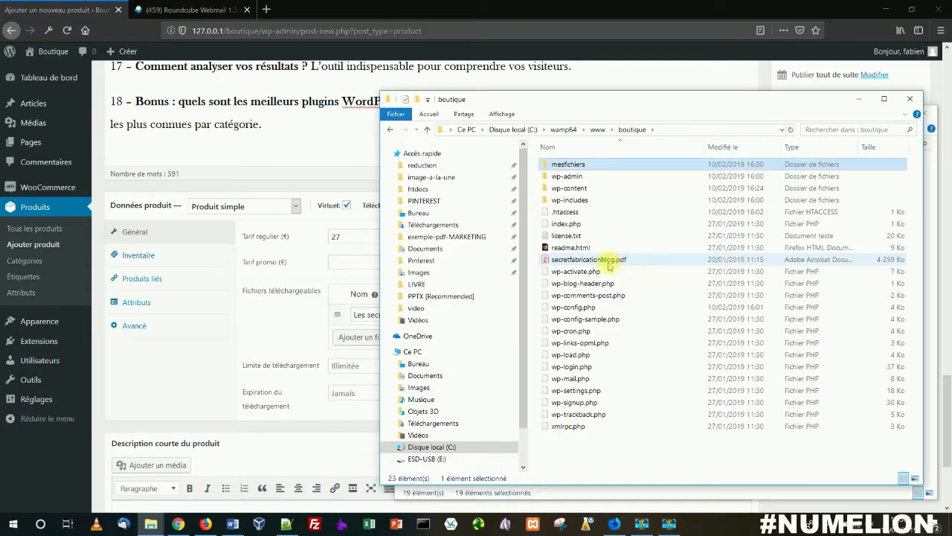
left_click_drag(599, 260, 586, 165)
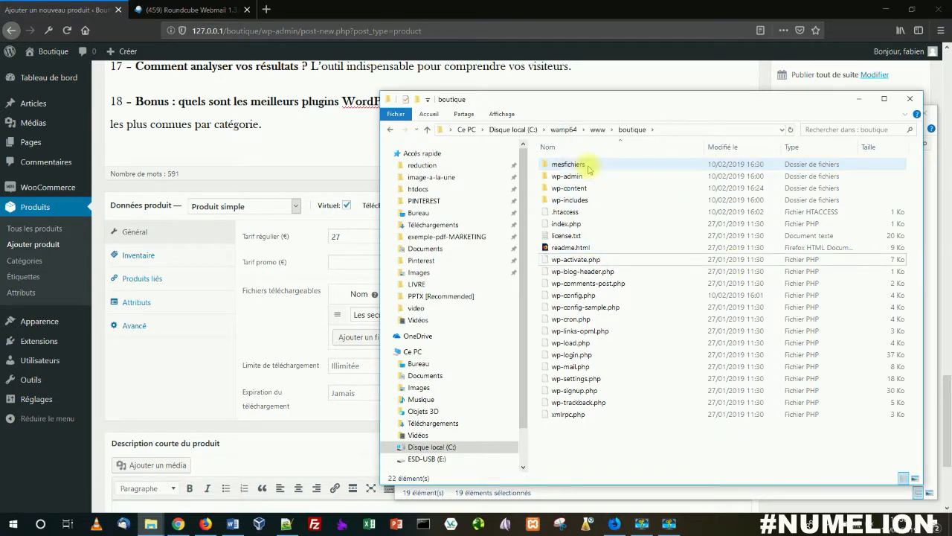
Step: Copy the PDF's full file name from the mesfichiers folder and paste it as the downloadable file's URL in the product form
double_click(586, 164)
right_click(585, 169)
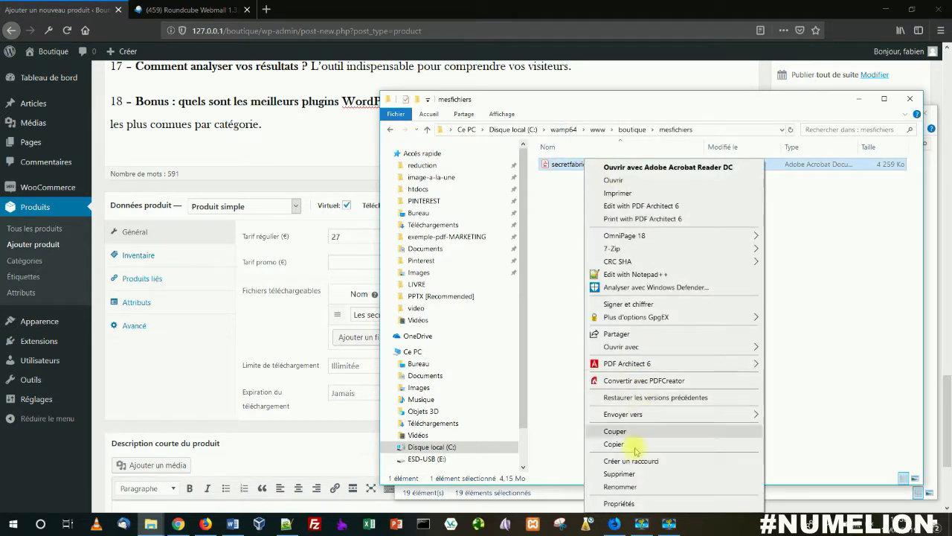
left_click(624, 485)
left_click_drag(632, 163, 552, 163)
key("ctrl+c")
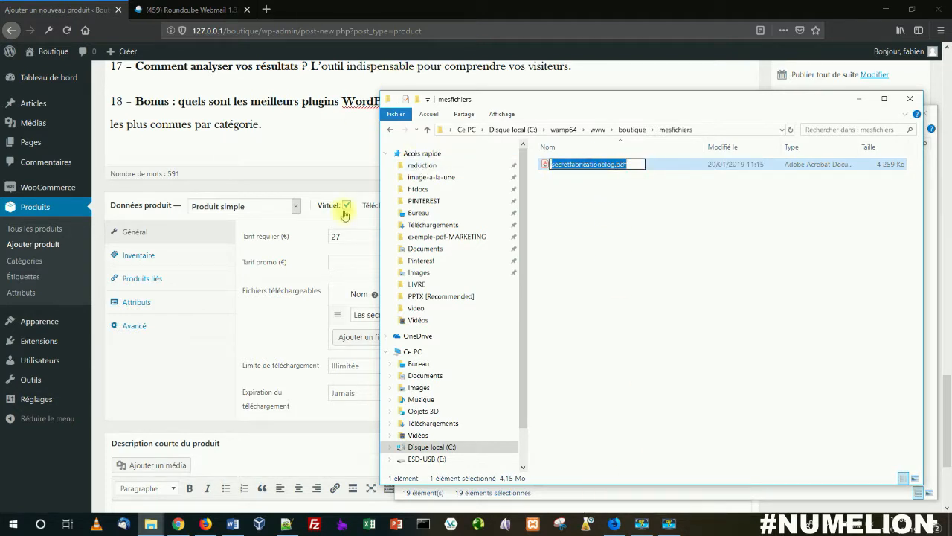
left_click(268, 315)
left_click(541, 316)
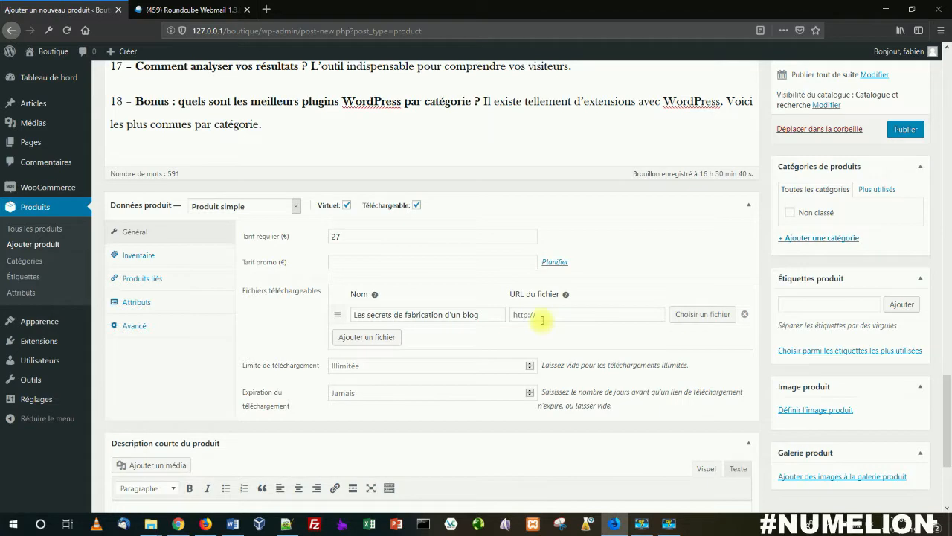
key("ctrl+v")
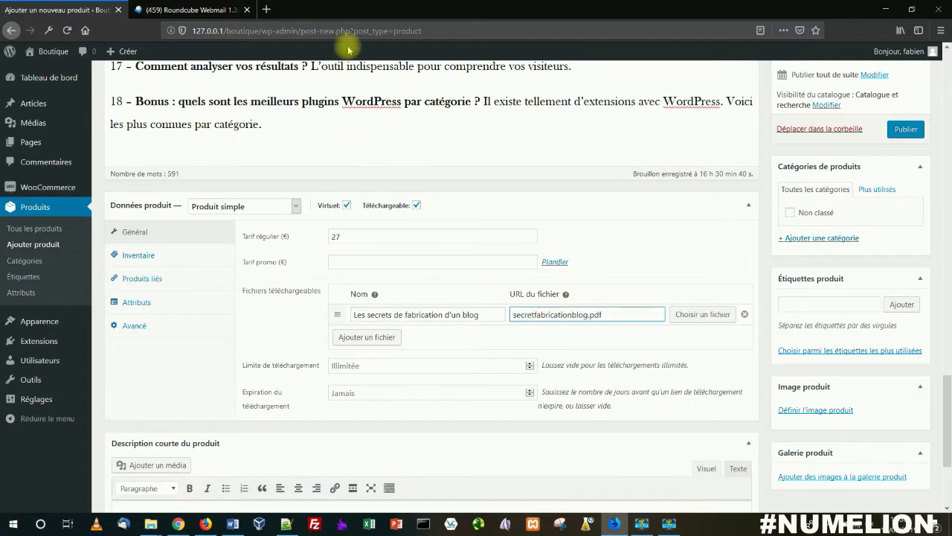
left_click_drag(260, 31, 192, 31)
key("ctrl+c")
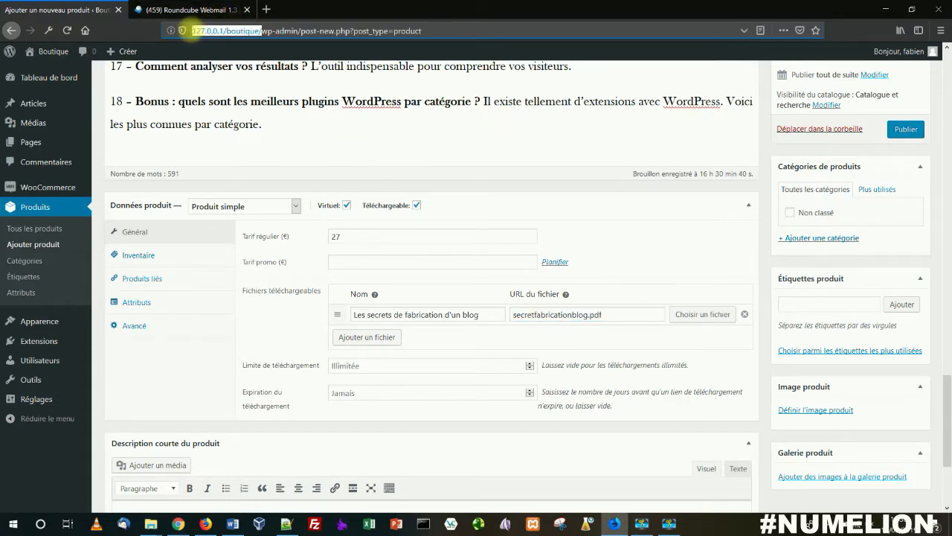
left_click(513, 315)
key("ctrl+v")
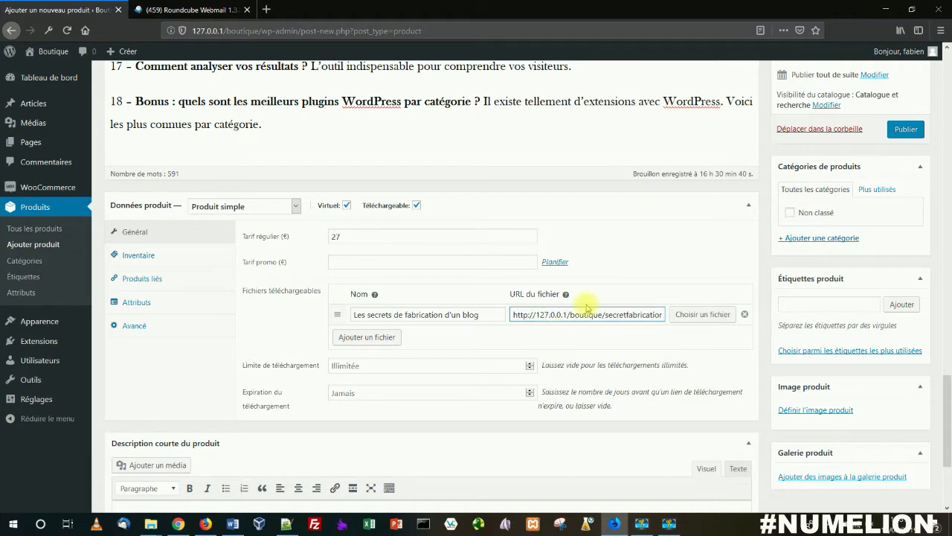
type("mesfichiers/")
Step: Compare the mesfichiers folder path in File Explorer with the file URL, and return to the product form
left_click(150, 523)
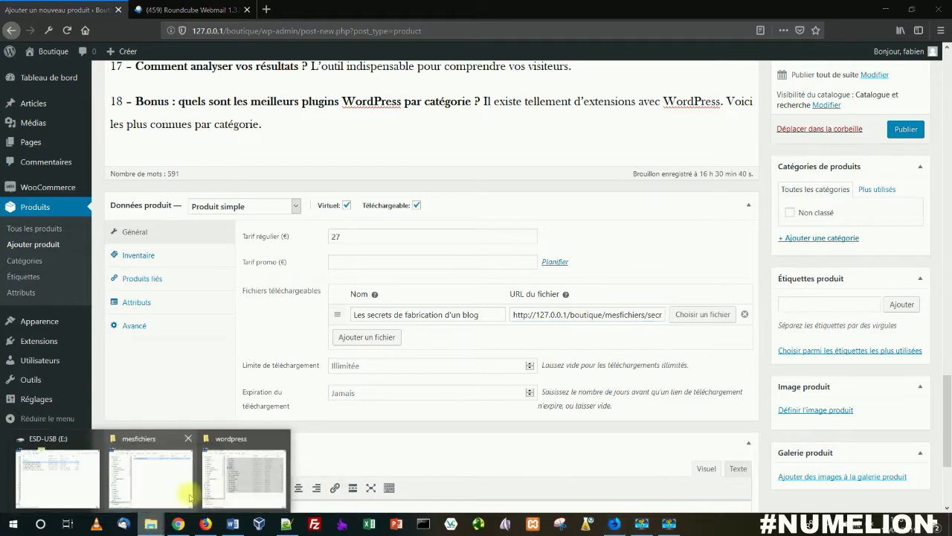
left_click(160, 479)
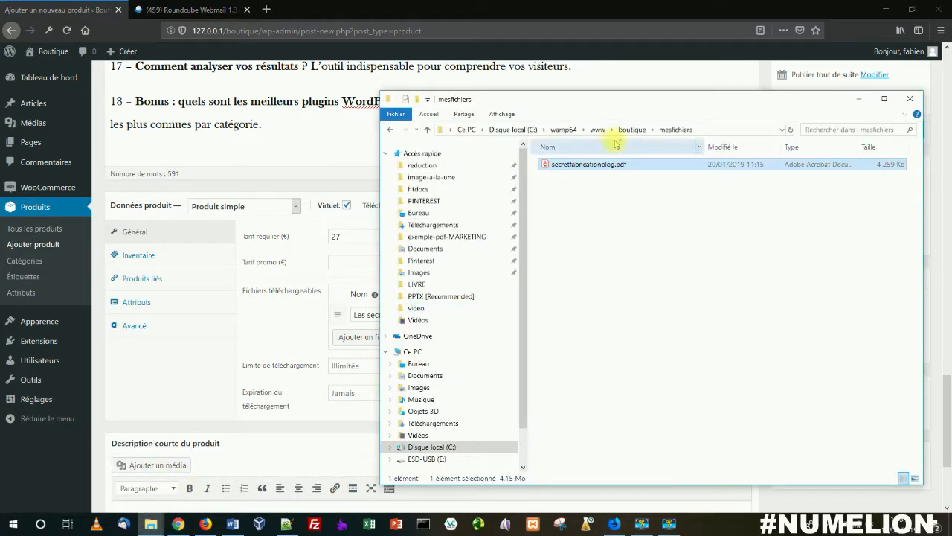
left_click(266, 306)
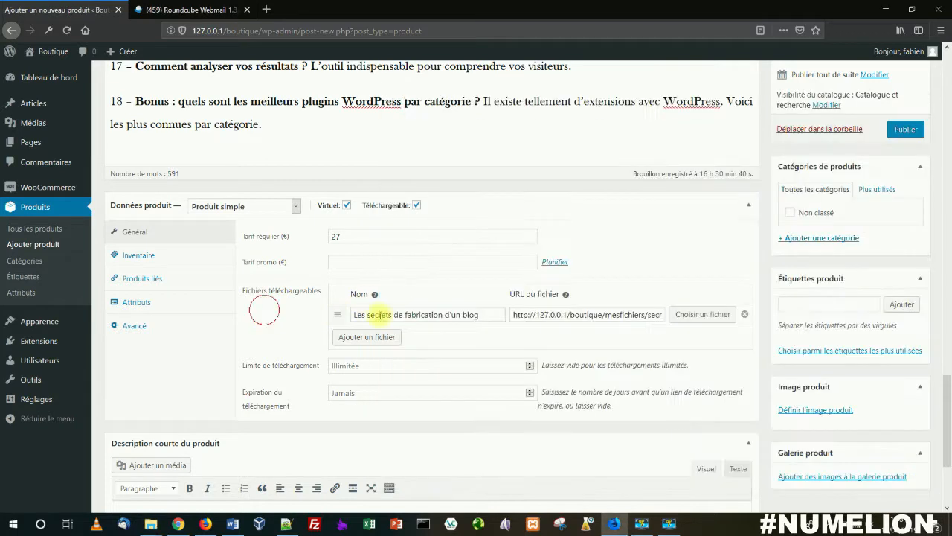
Step: Test the downloadable file's URL by opening it in a new browser tab and looking through the PDF
triple_click(610, 314)
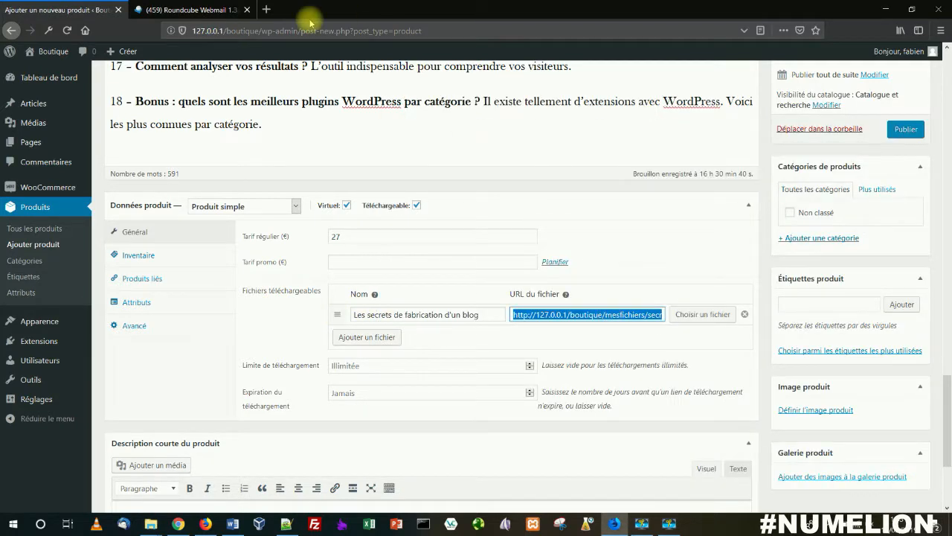
left_click(268, 10)
type("http://127.0.0.1/boutique/mesfichiers/secretfabricationblog.pdf")
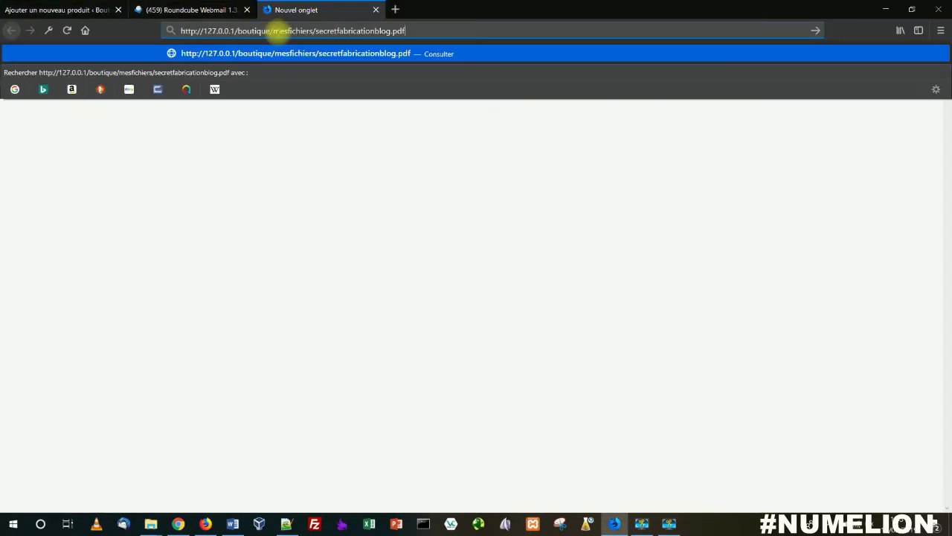
key("Return")
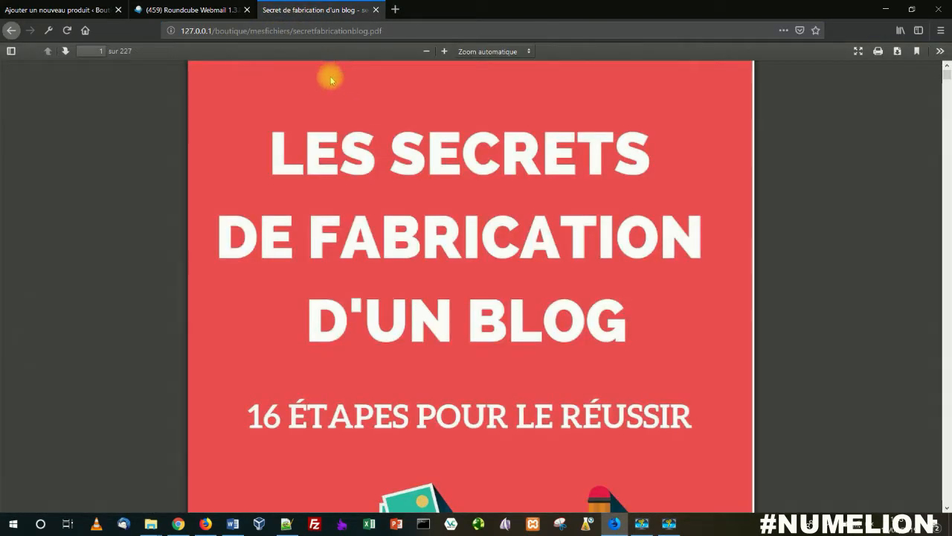
scroll(320, 127, "down", 1)
Step: Back in the product form, set the download expiration to 30 days and view the Inventaire and Produits liés settings
left_click(66, 10)
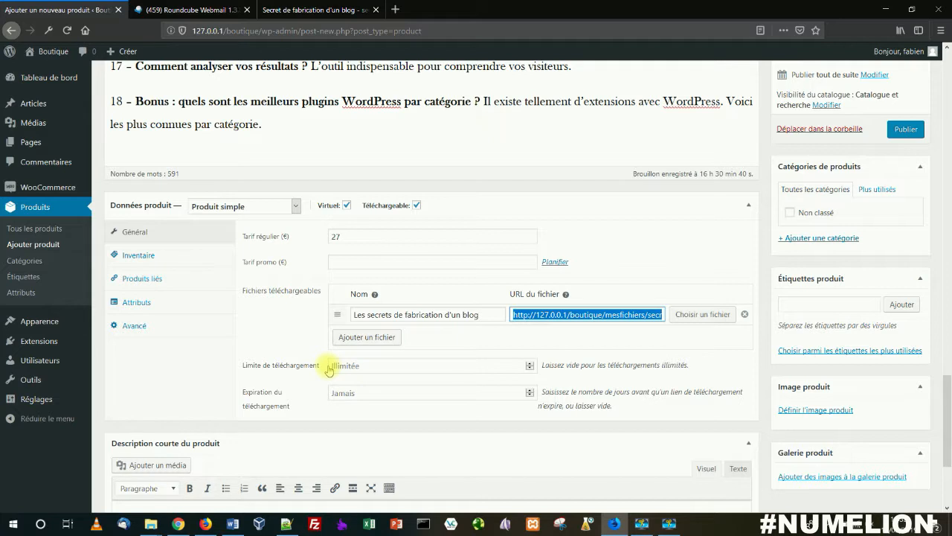
left_click(342, 392)
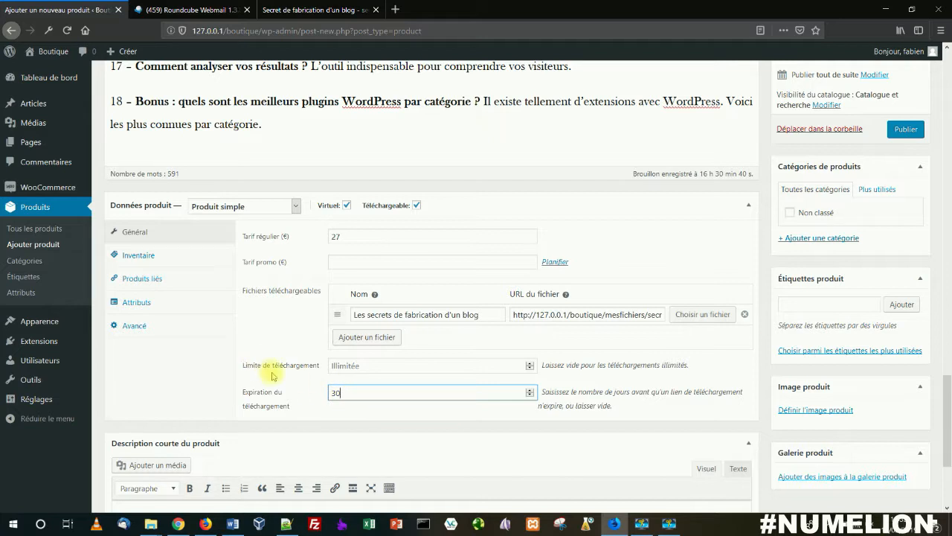
left_click(134, 255)
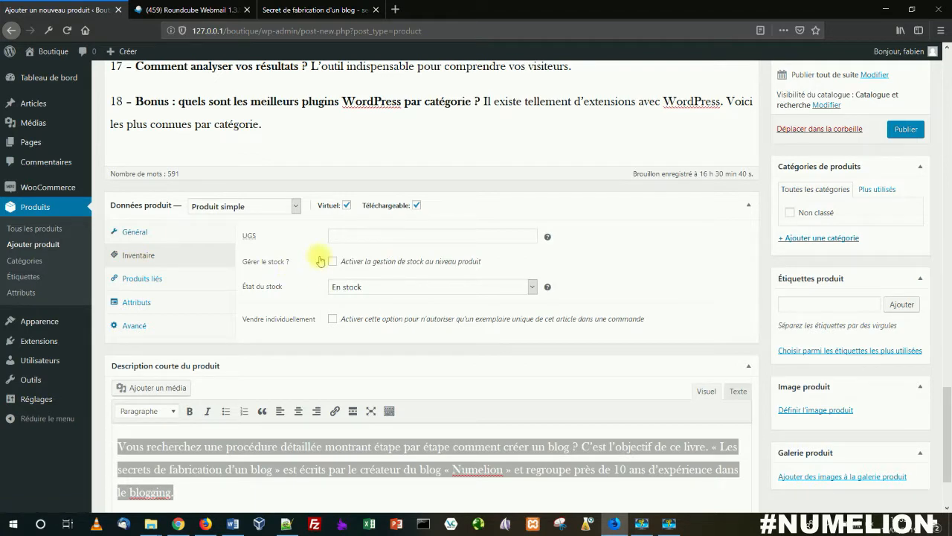
left_click(171, 280)
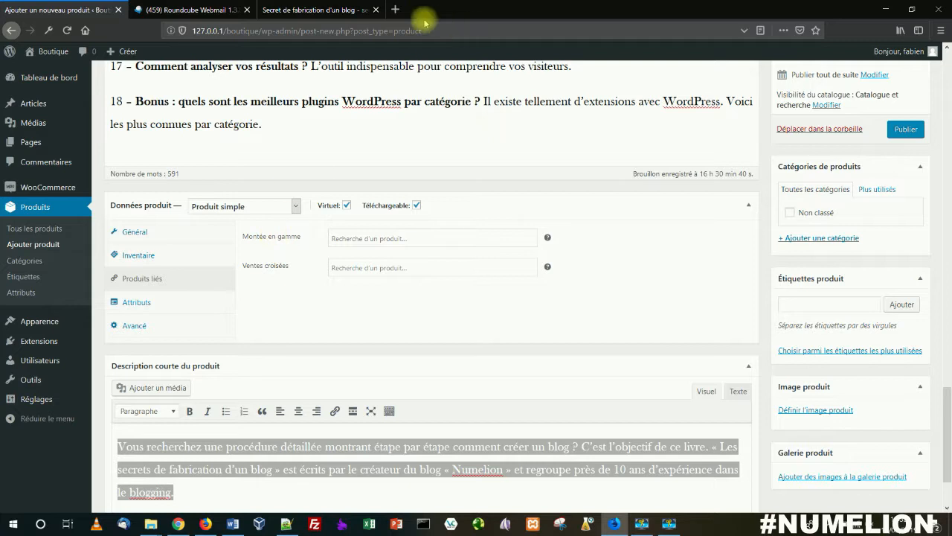
Step: Search the web for amazon in a new browser tab and open the Amazon.fr site
left_click(395, 9)
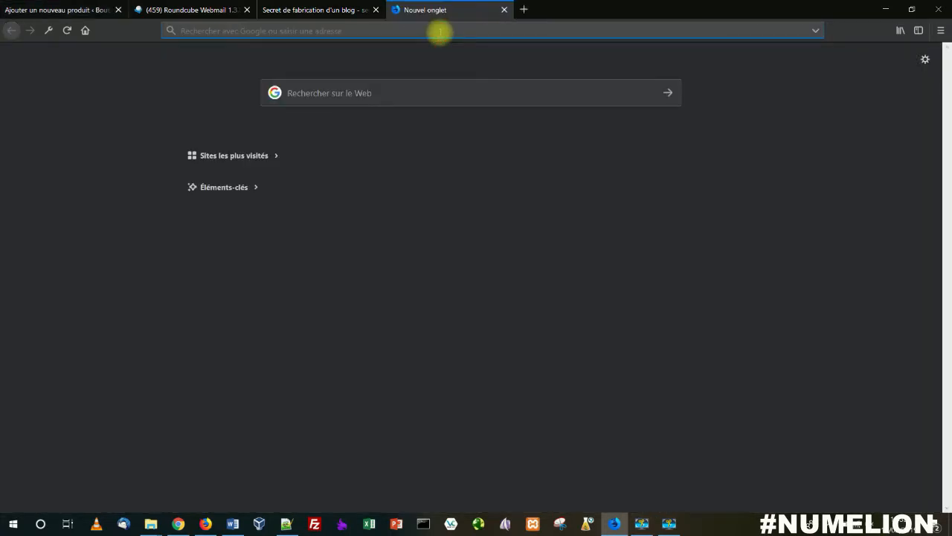
type("amam")
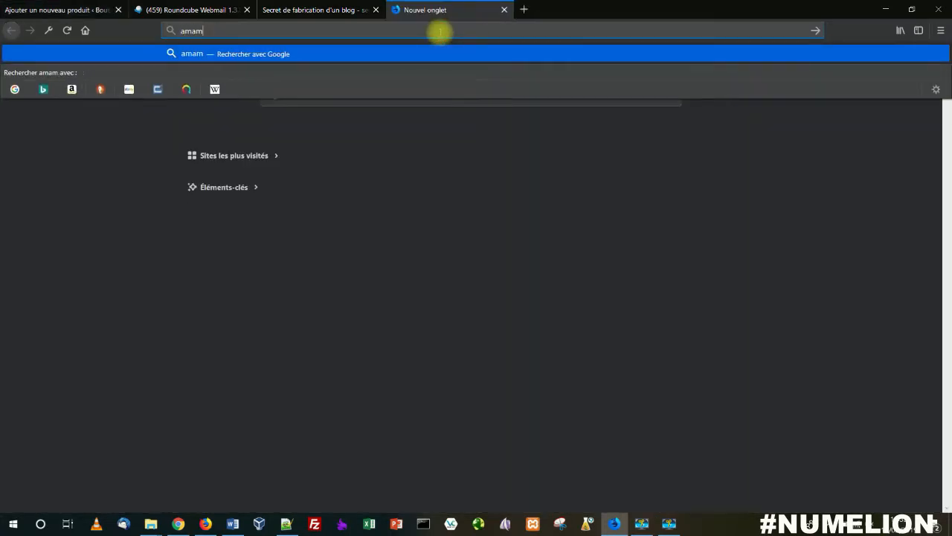
key("BackSpace")
type("zon")
key("Return")
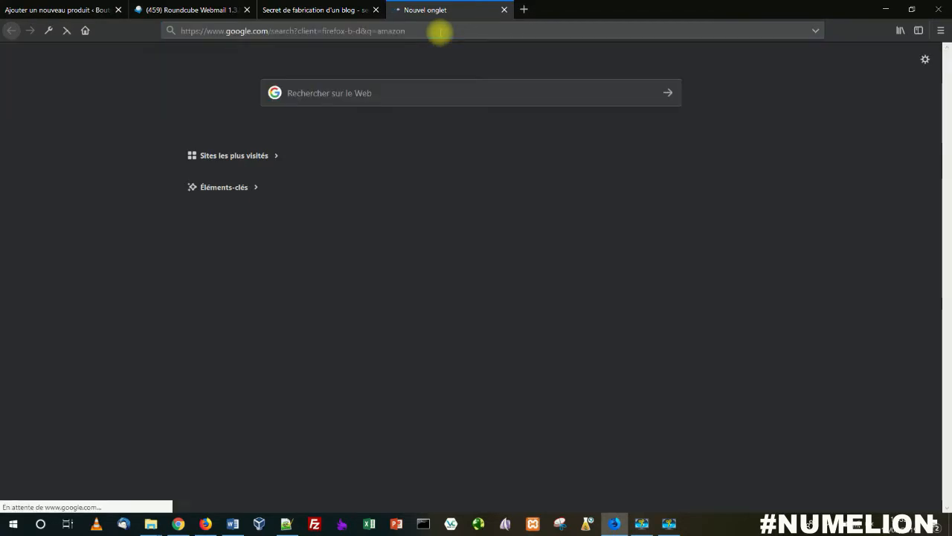
left_click(395, 248)
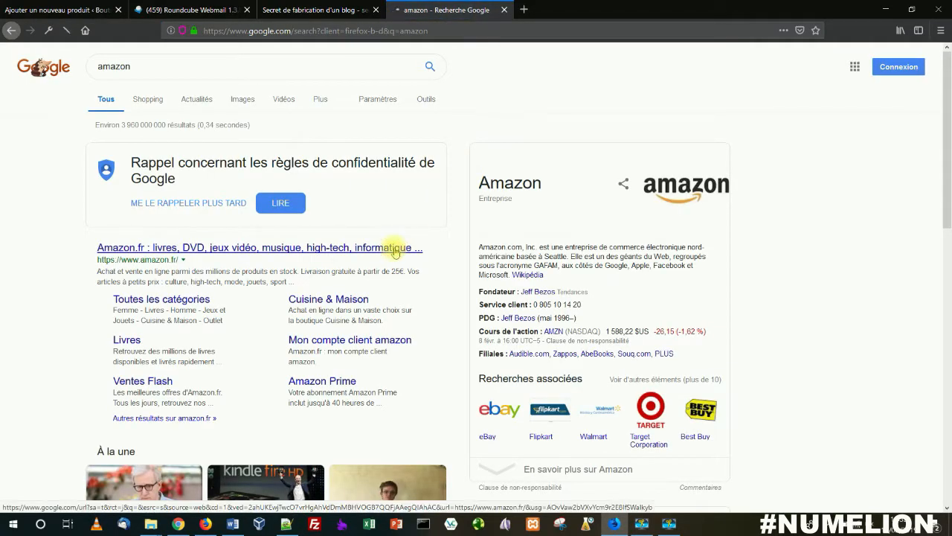
Step: Open the Super Smash Bros Ultimate product page on Amazon.fr and examine its similar and also-bought product suggestions
scroll(394, 249, "down", 15)
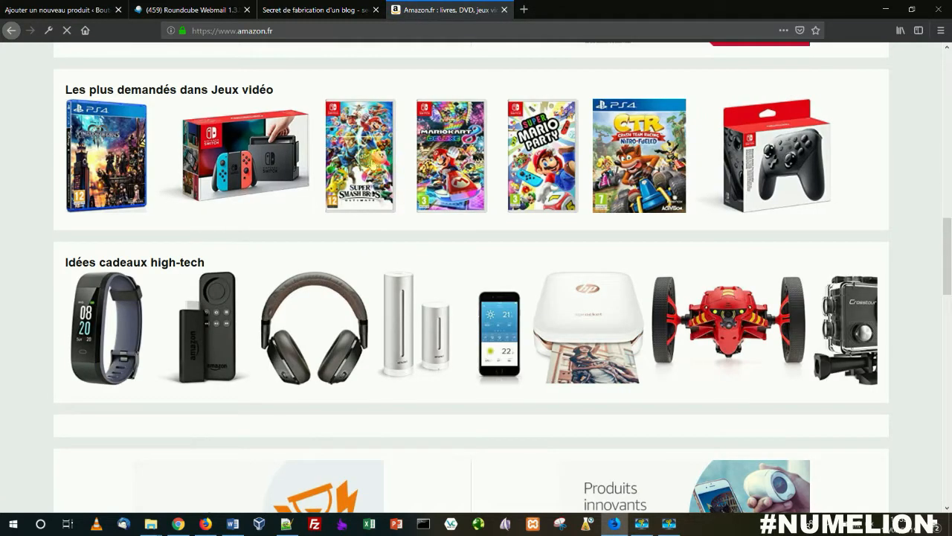
left_click(371, 162)
scroll(368, 193, "down", 10)
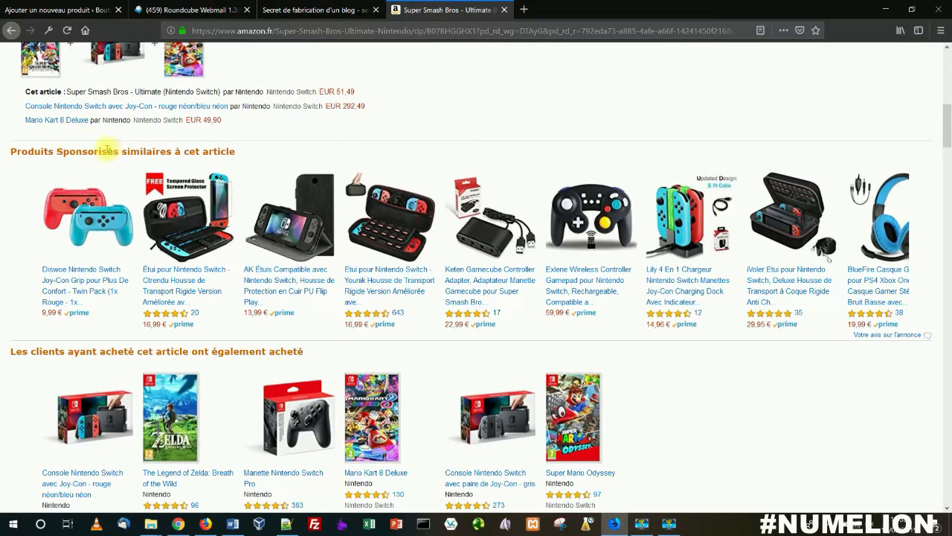
scroll(212, 209, "down", 5)
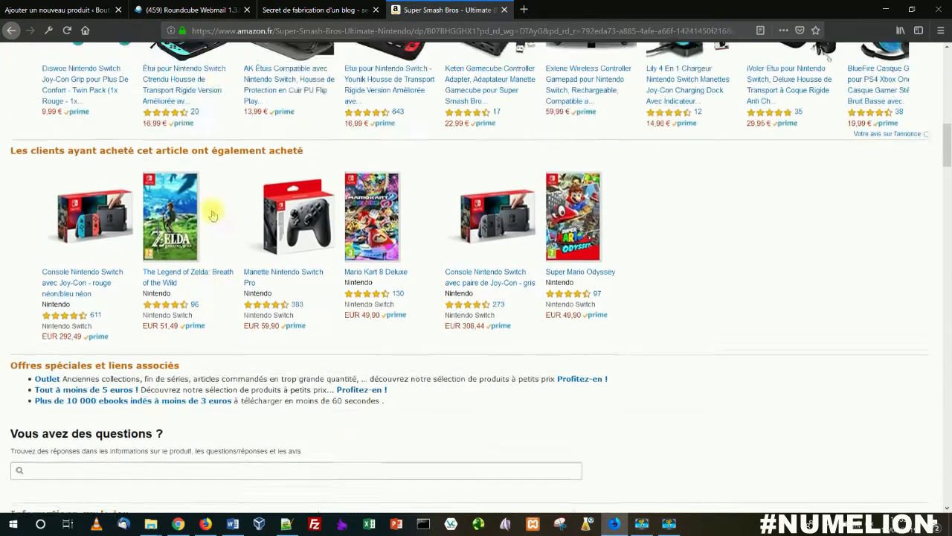
Step: Return to the product form and review the Attributs, Avancé and Général settings in the product data
scroll(212, 215, "up", 5)
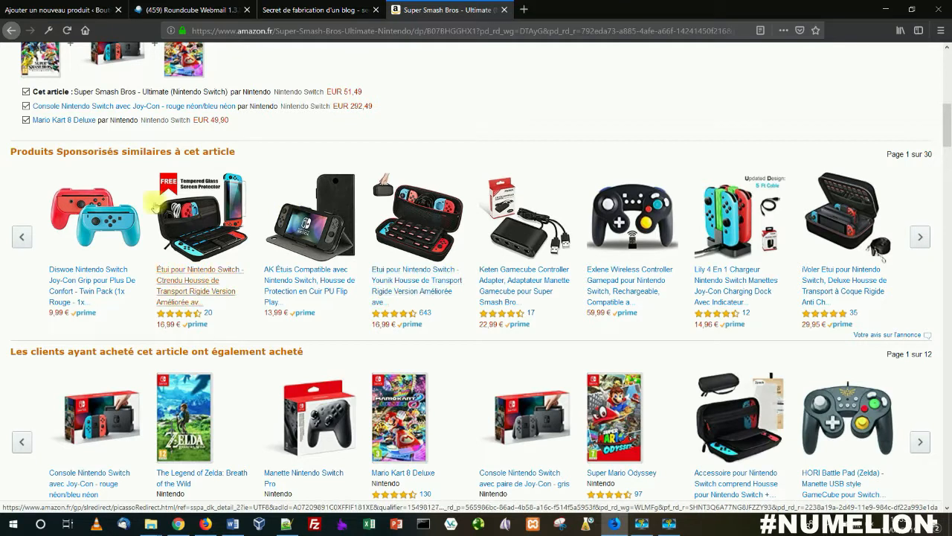
left_click(56, 10)
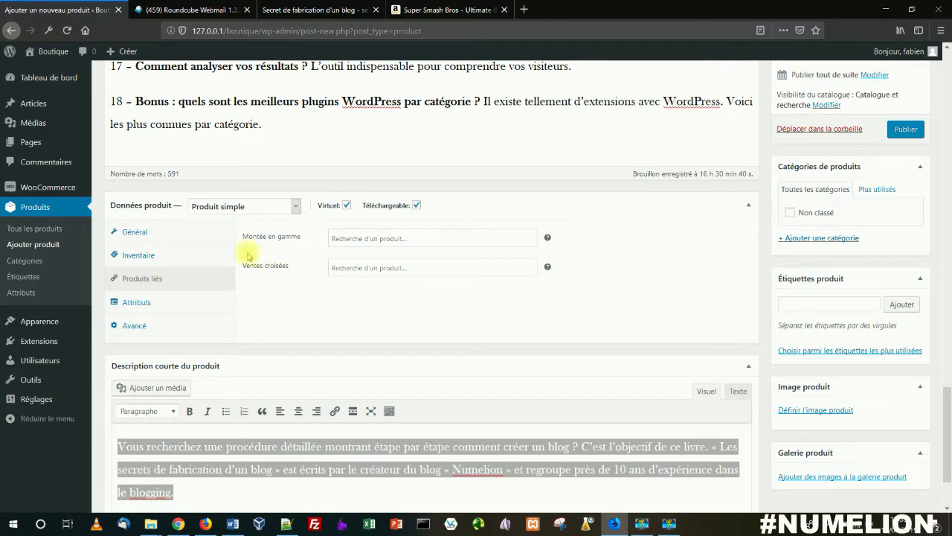
left_click(143, 302)
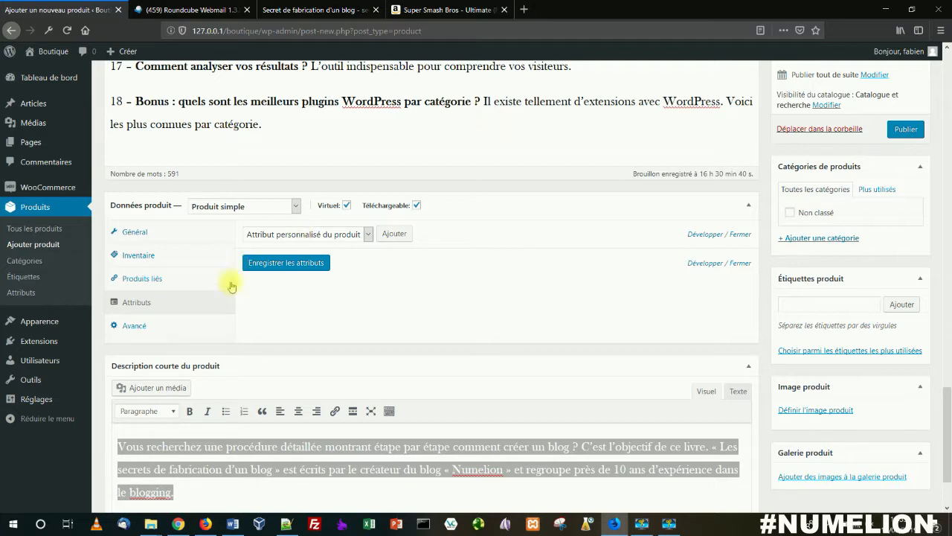
left_click(137, 325)
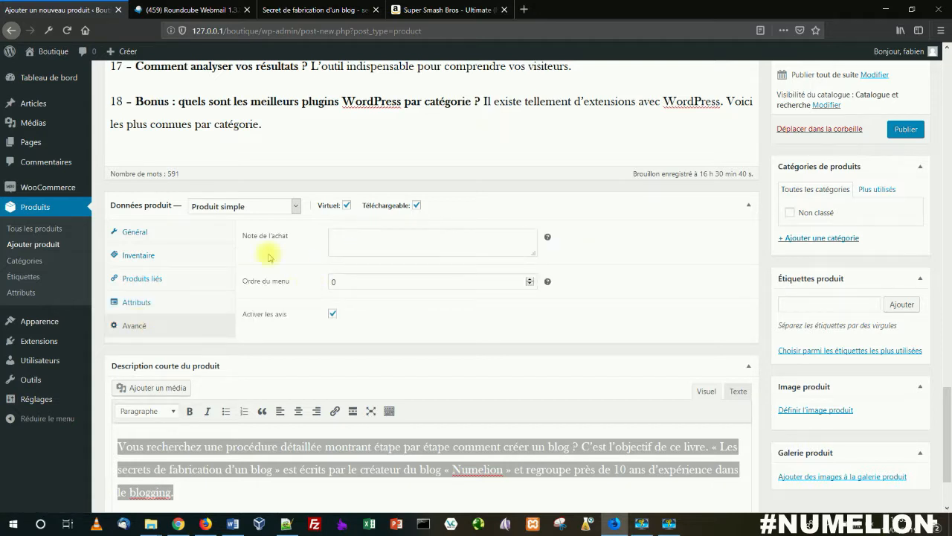
left_click(141, 235)
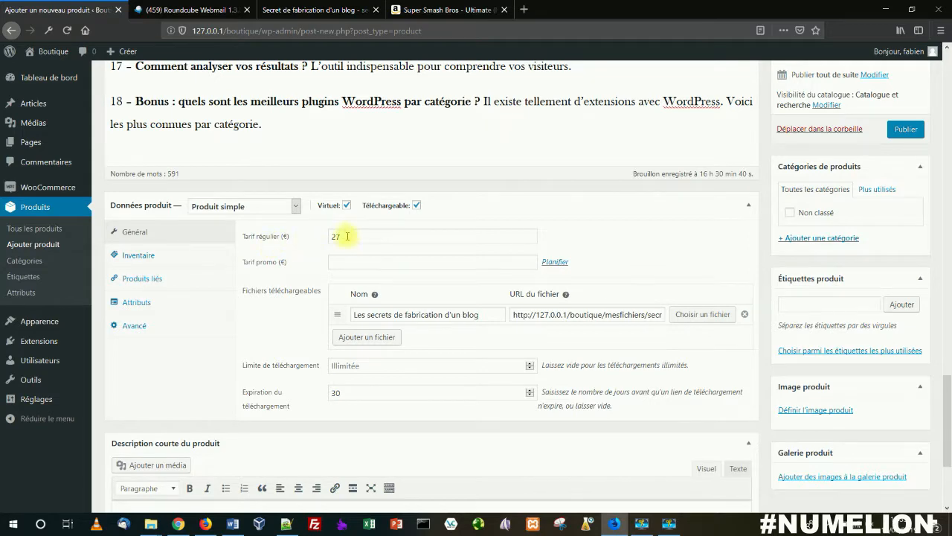
Step: Upload Secret de fabrication d'un blog.jpg from the ESD-USB (E:) drive and set it as the product image
scroll(291, 238, "up", 10)
scroll(344, 256, "up", 5)
scroll(347, 245, "down", 10)
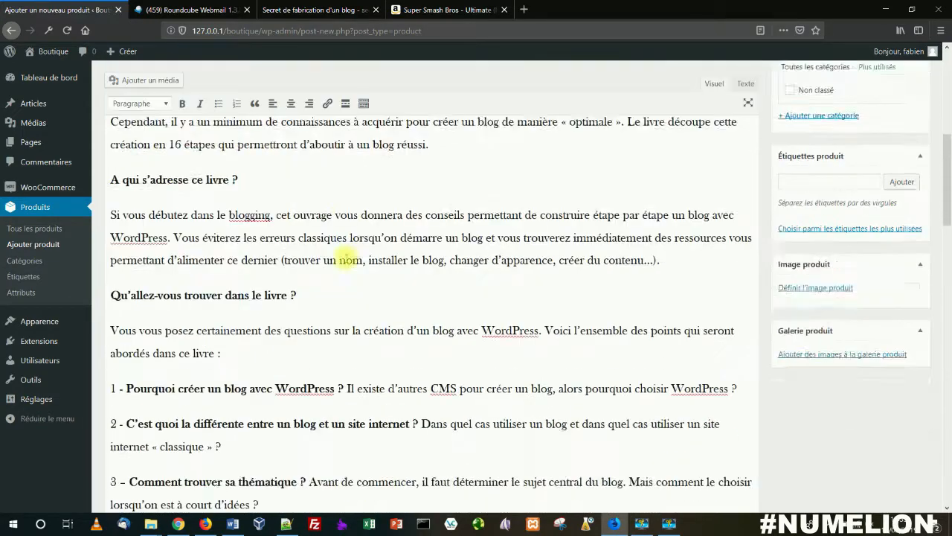
left_click(817, 410)
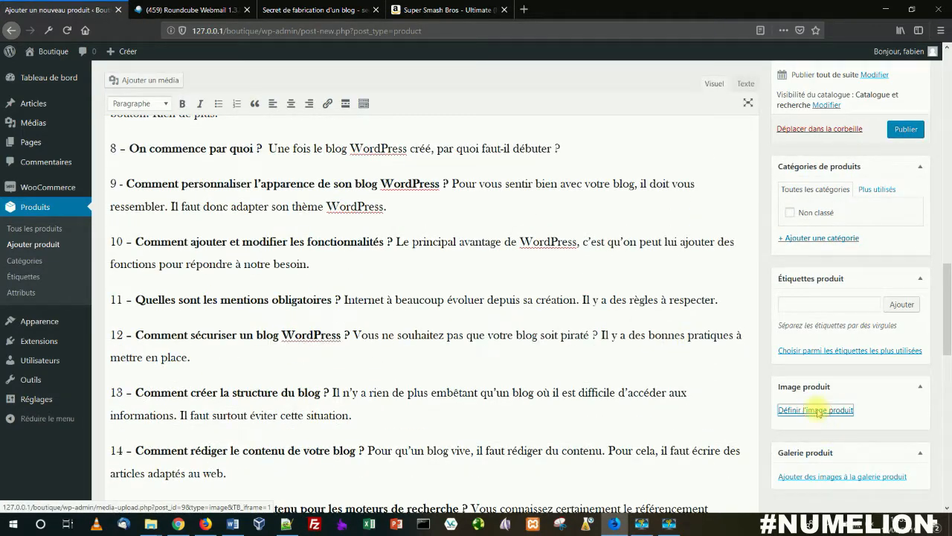
left_click(464, 272)
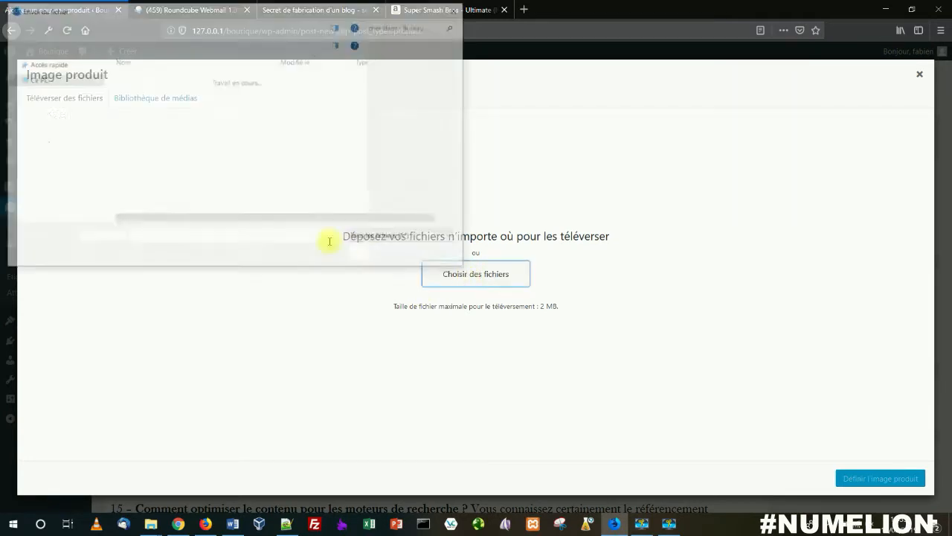
mouse_move(151, 524)
left_click(56, 476)
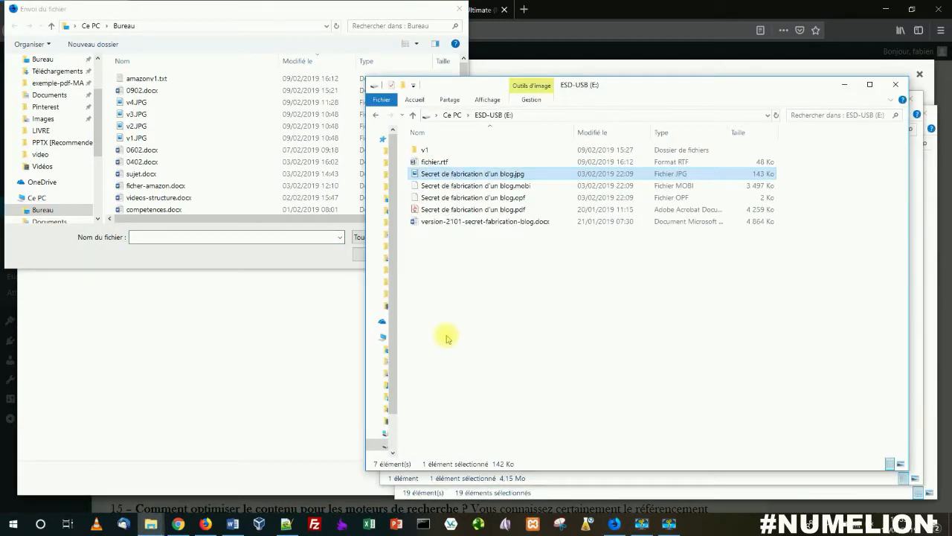
left_click_drag(435, 179, 288, 332)
left_click(330, 259)
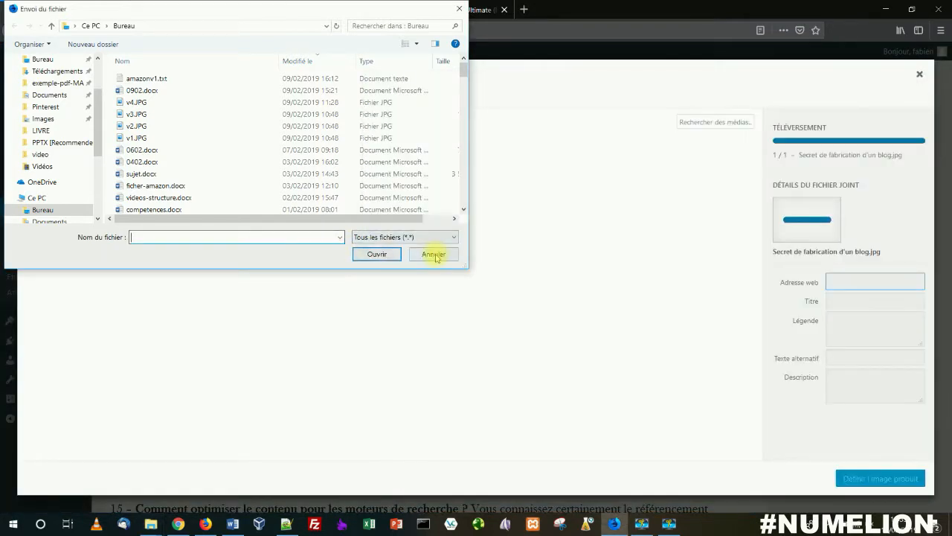
left_click(436, 253)
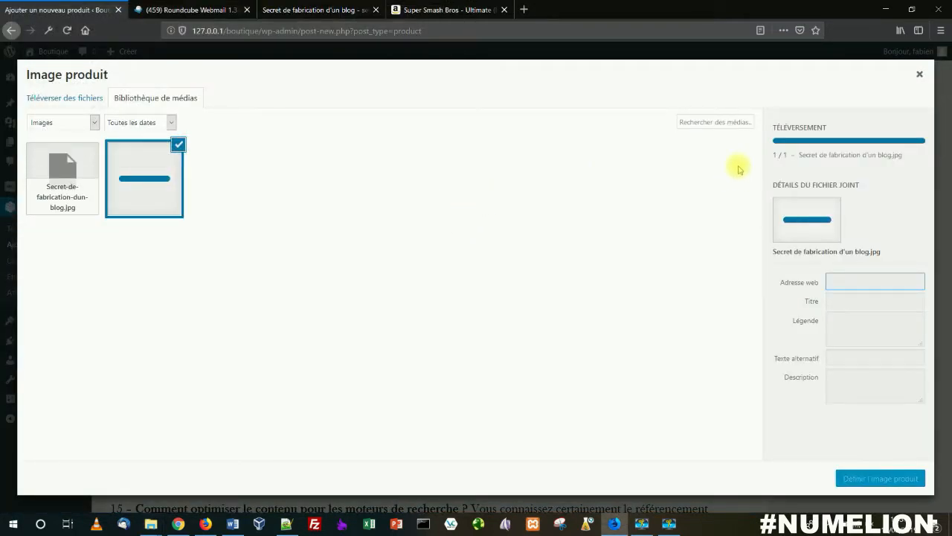
left_click(880, 479)
Step: Preview the Mon ebook product page and examine its image, price, short description and full description
scroll(760, 257, "up", 6)
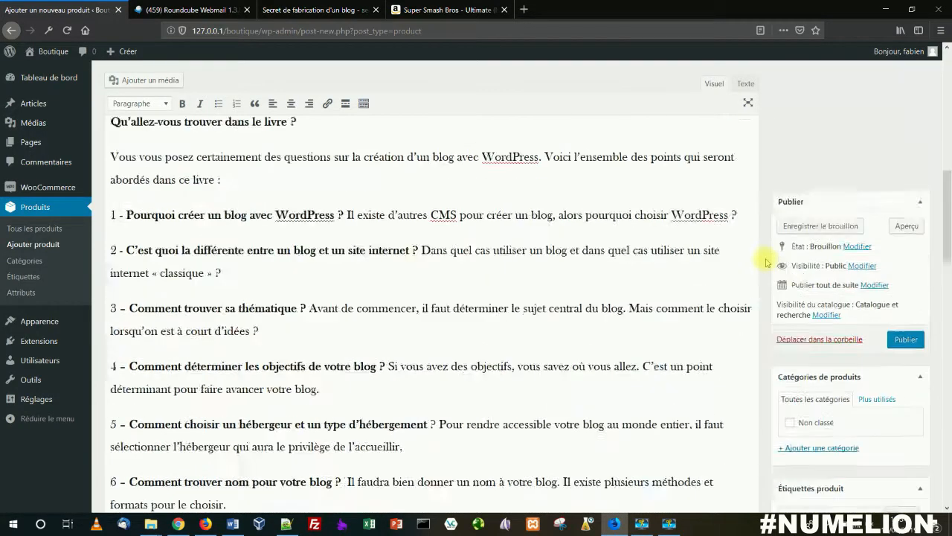
scroll(766, 262, "up", 5)
left_click(903, 111)
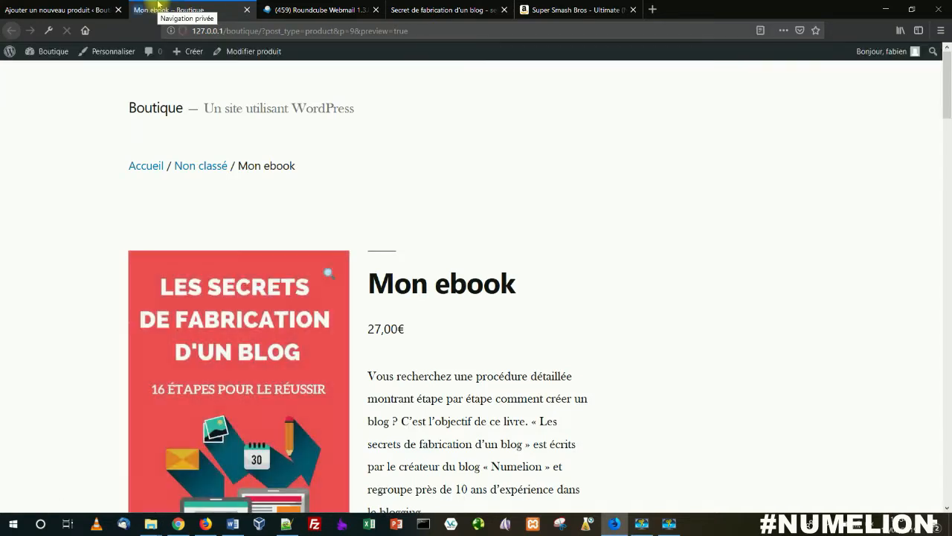
scroll(283, 111, "down", 5)
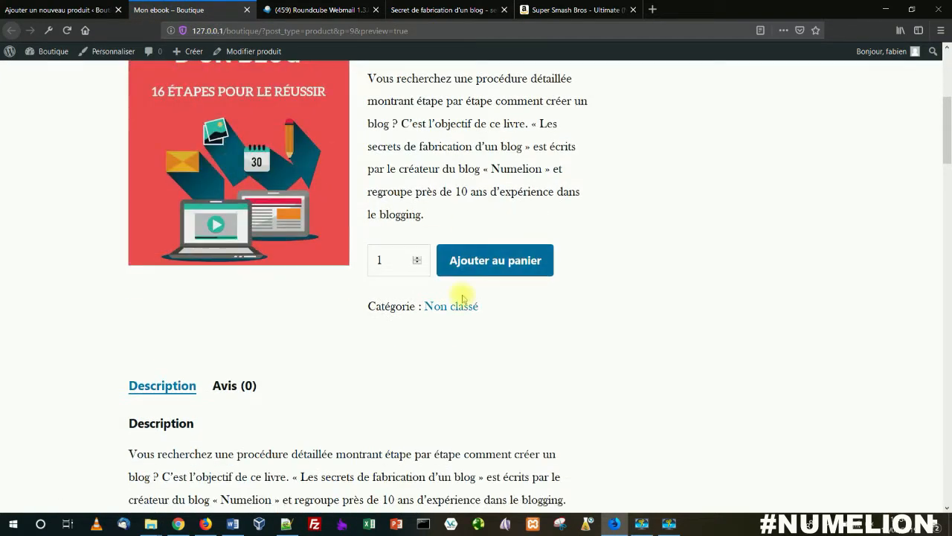
scroll(469, 261, "down", 5)
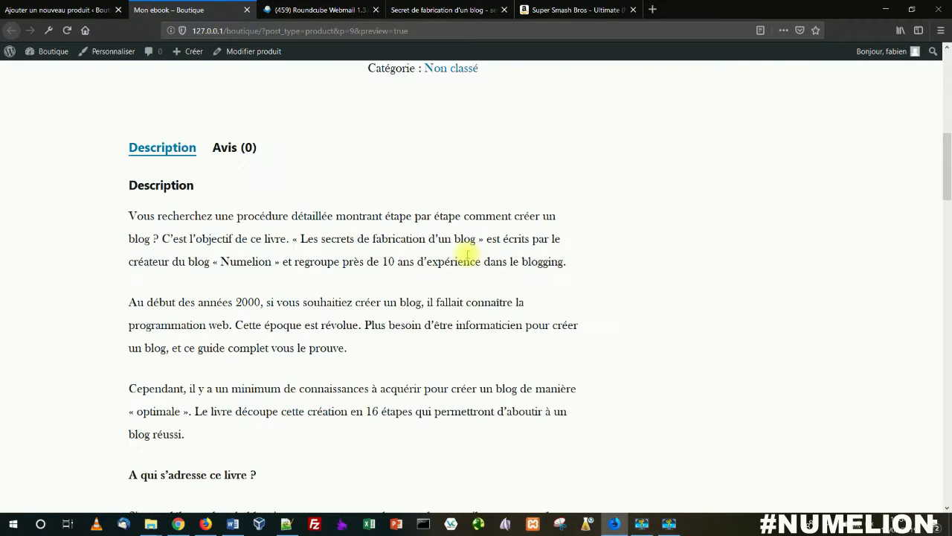
scroll(475, 259, "up", 10)
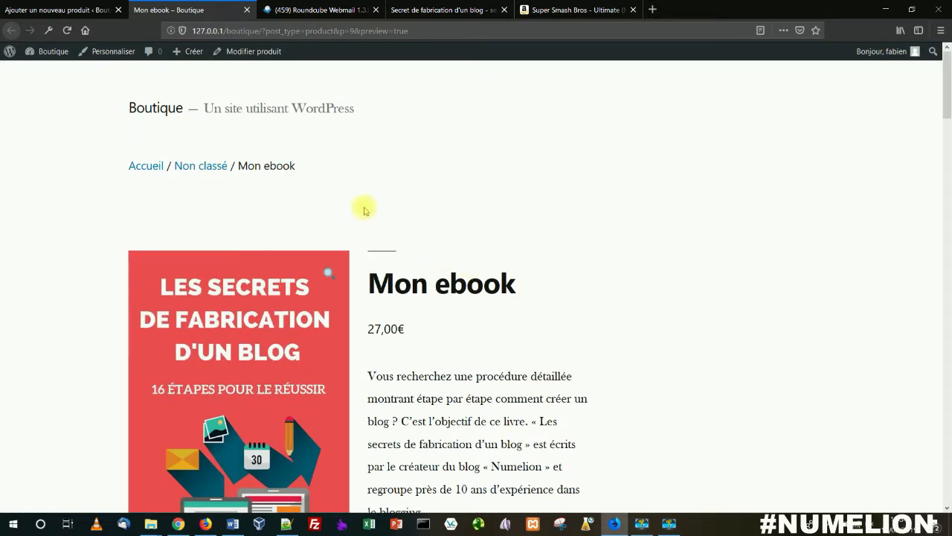
scroll(365, 208, "down", 6)
scroll(372, 215, "down", 18)
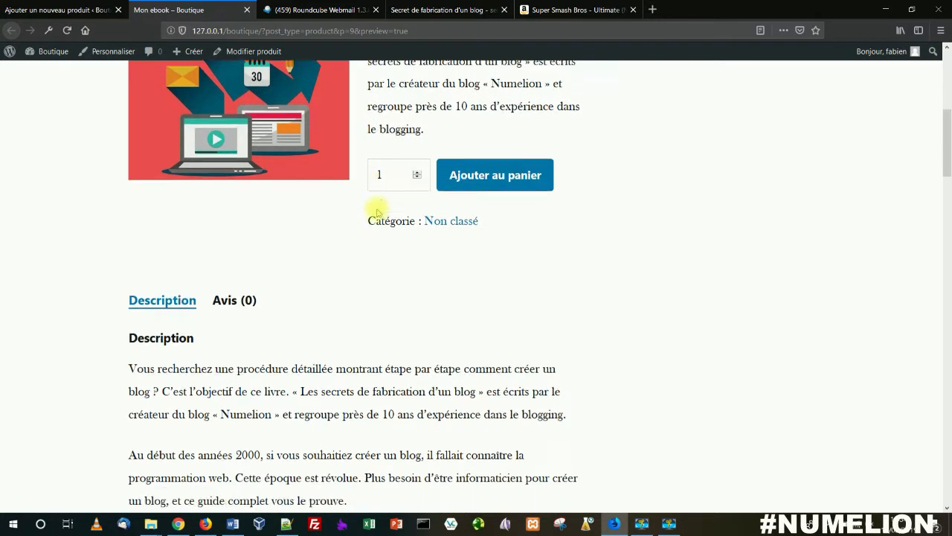
scroll(377, 213, "down", 17)
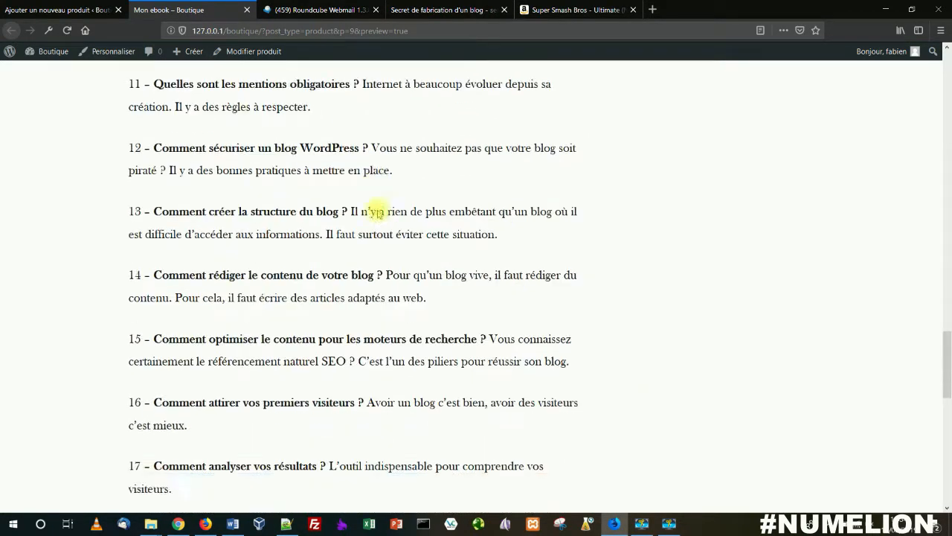
scroll(391, 234, "up", 1)
scroll(392, 236, "up", 20)
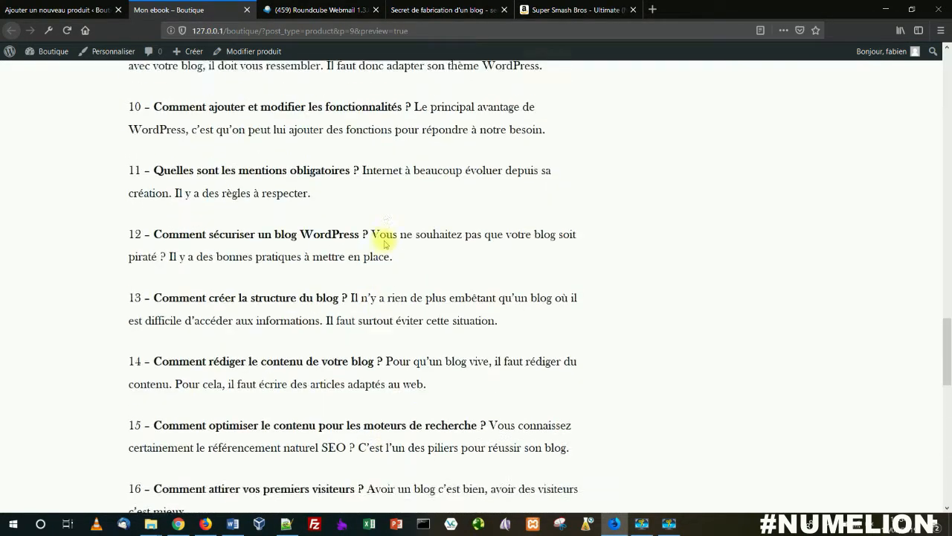
scroll(377, 247, "up", 5)
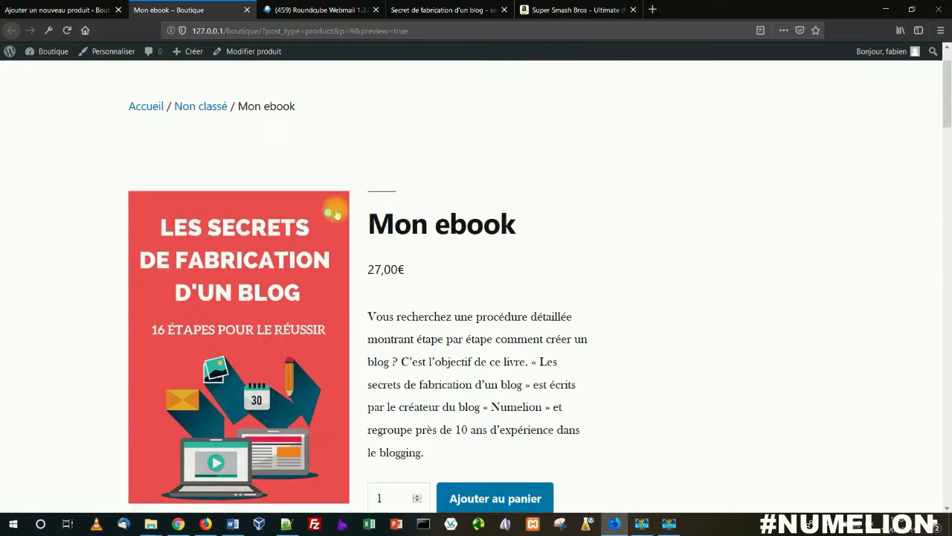
scroll(351, 255, "down", 3)
scroll(473, 258, "up", 4)
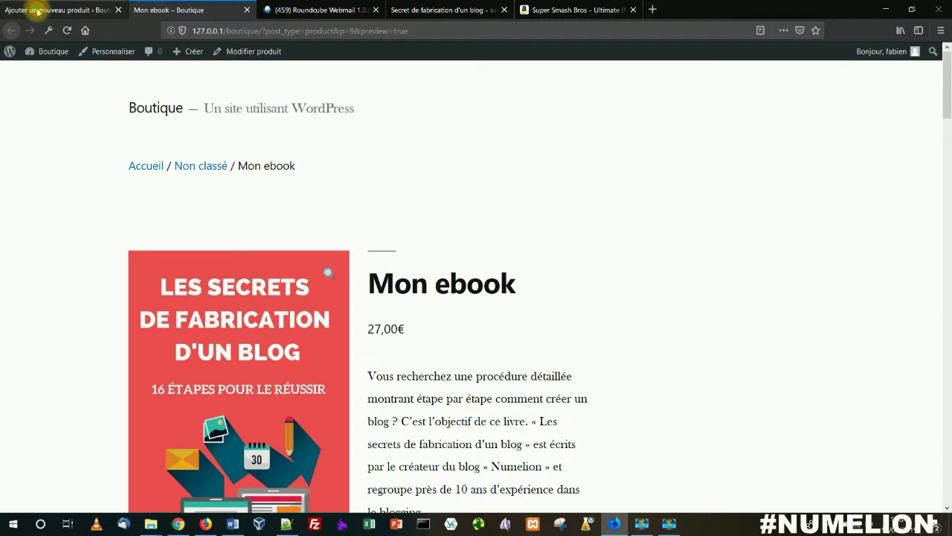
Step: Publish the Mon ebook product from its form and open the list of all products
left_click(24, 10)
left_click(904, 225)
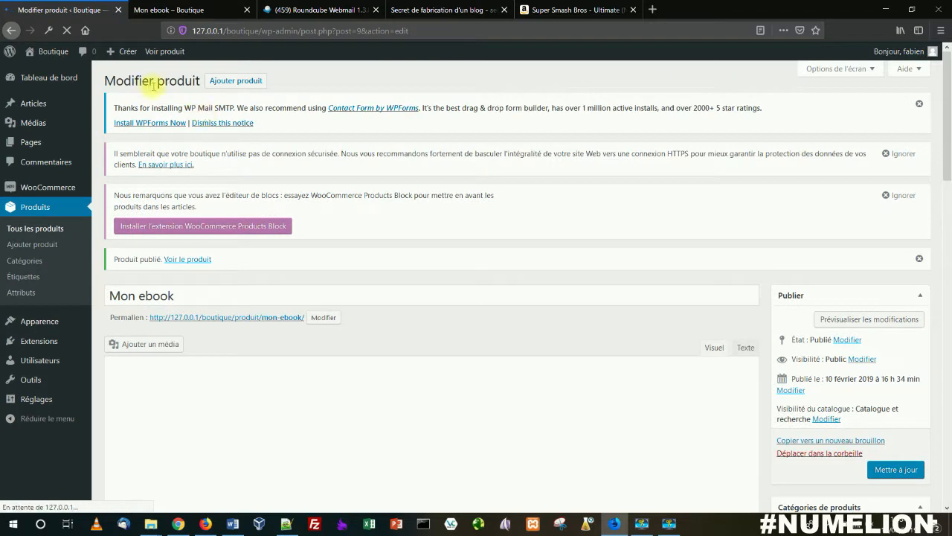
left_click(35, 206)
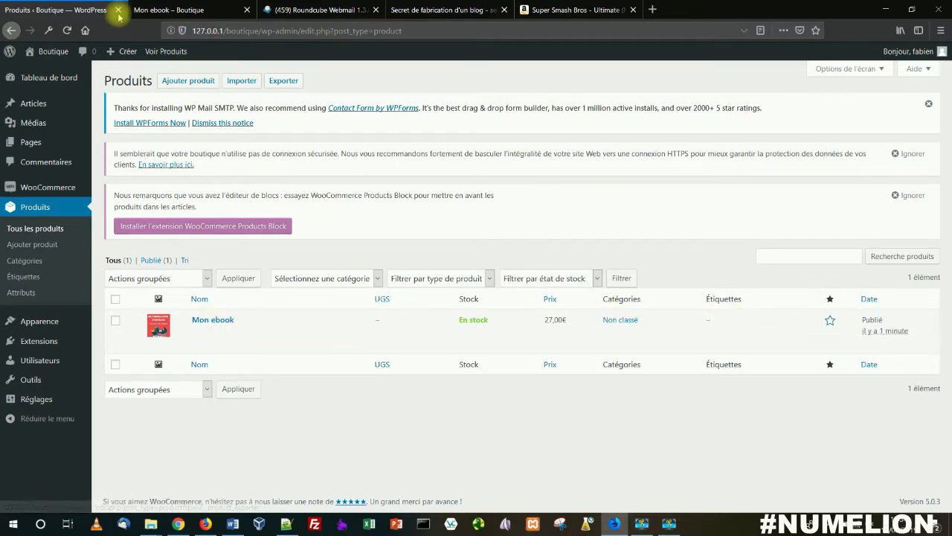
Step: From the product list, open the published Mon ebook product page in a new browser tab
left_click(168, 10)
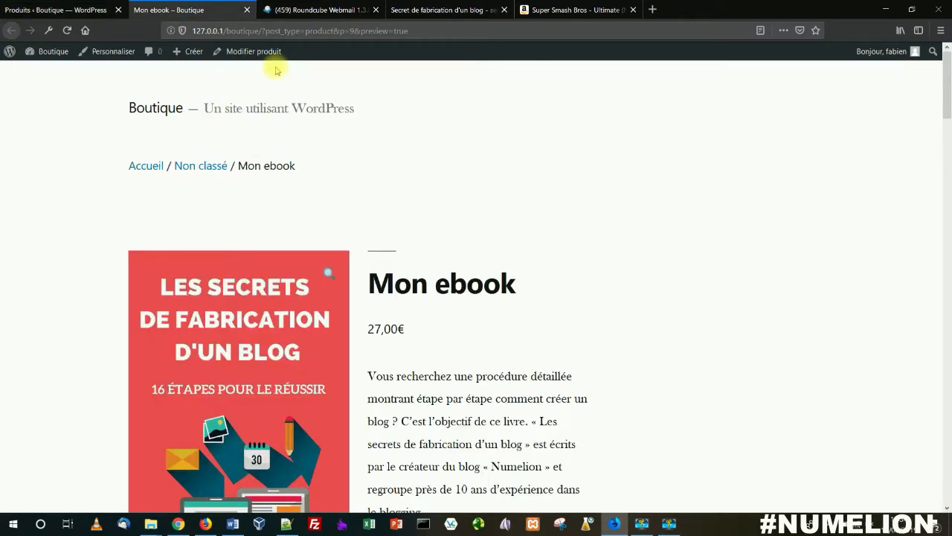
left_click(81, 10)
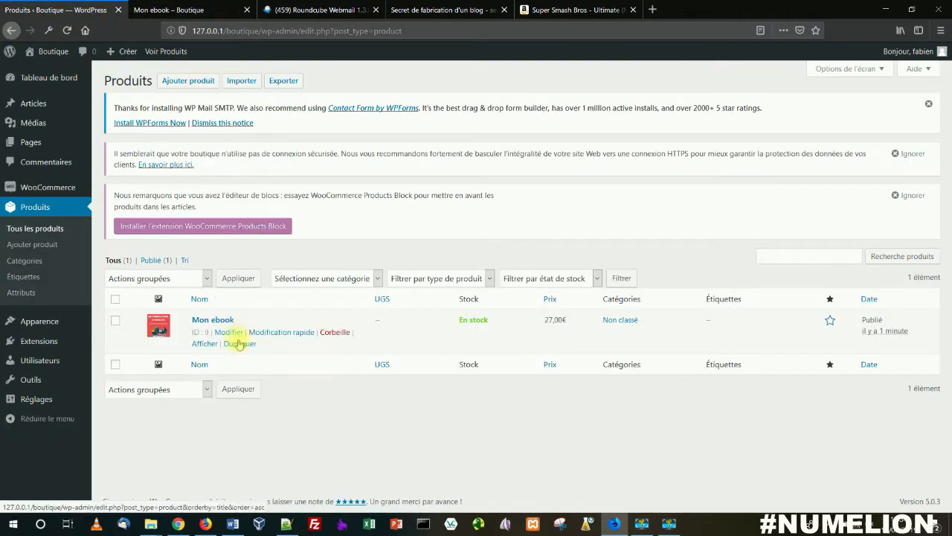
right_click(207, 343)
left_click(230, 353)
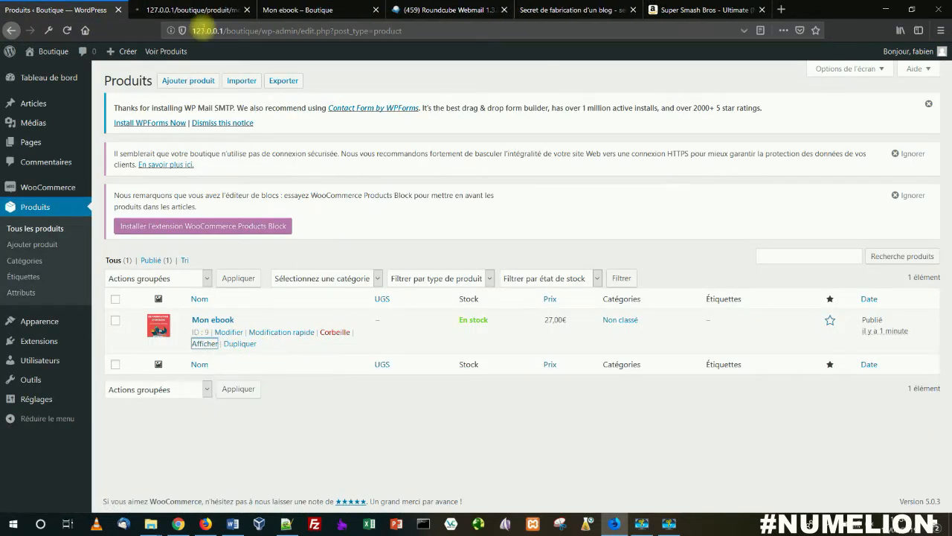
left_click(201, 11)
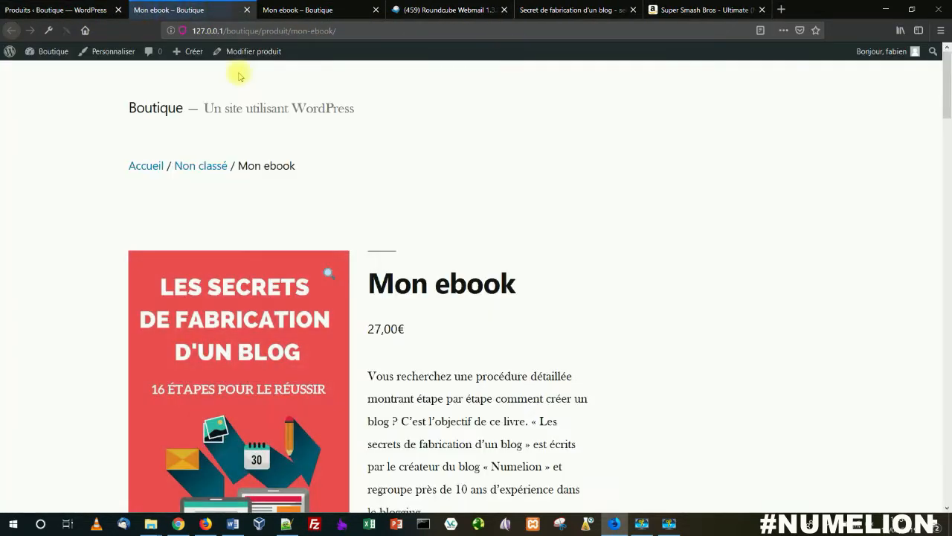
Step: Add one Mon ebook to the cart and view the cart's contents and total
scroll(416, 171, "down", 5)
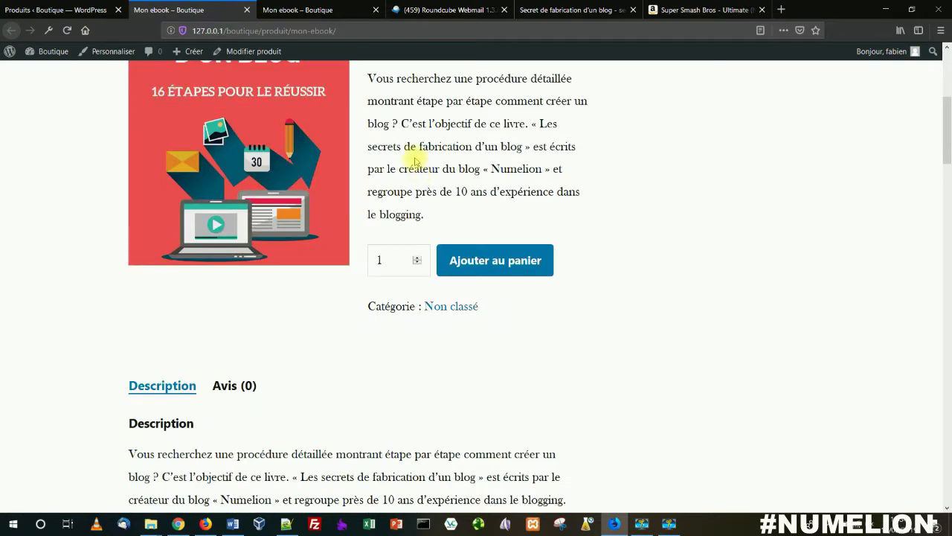
left_click(504, 254)
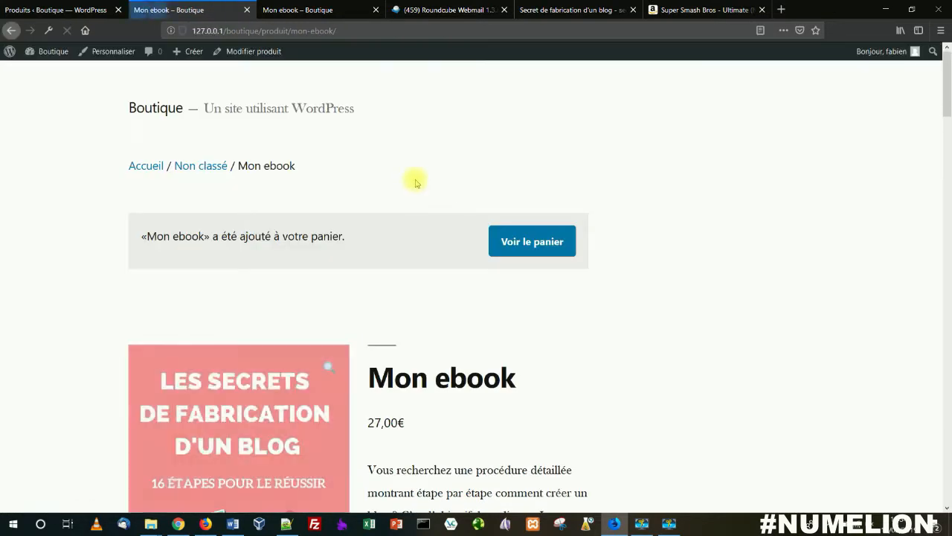
left_click(513, 246)
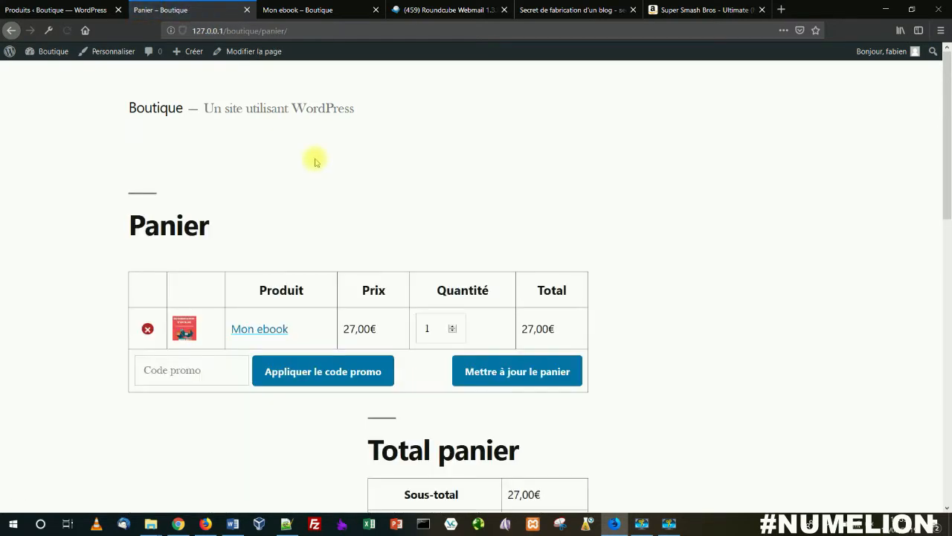
scroll(315, 161, "down", 2)
scroll(314, 161, "down", 1)
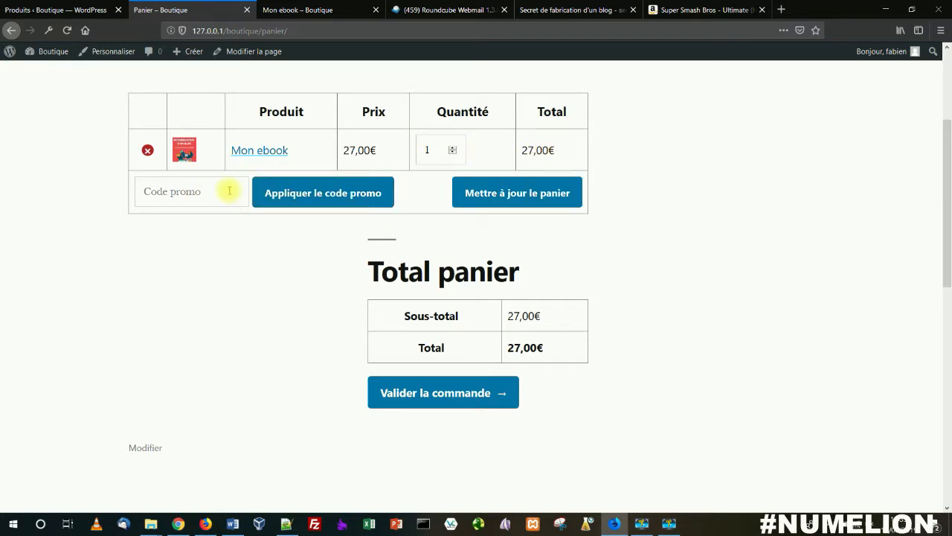
Step: Proceed from the cart to checkout and enter the customer's first and last name in the billing details
left_click(451, 395)
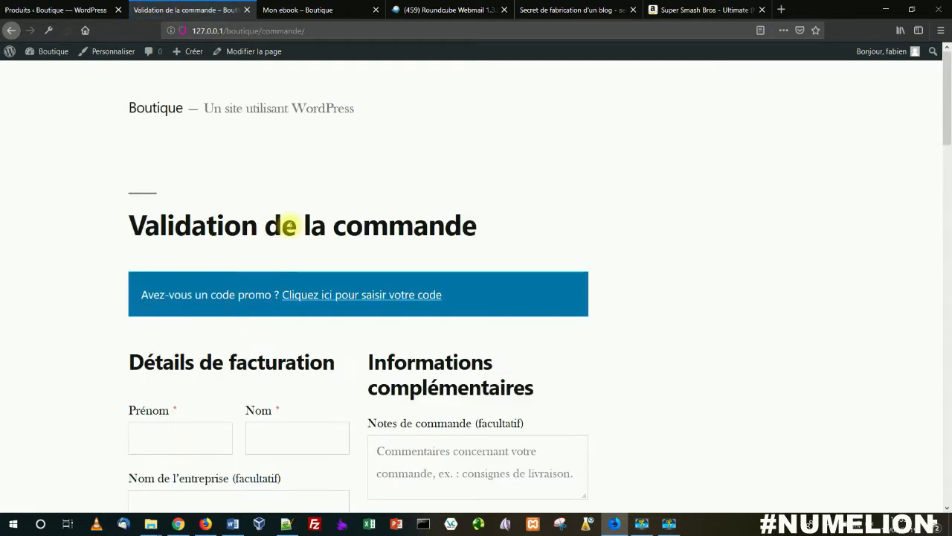
scroll(290, 223, "down", 1)
scroll(289, 223, "down", 3)
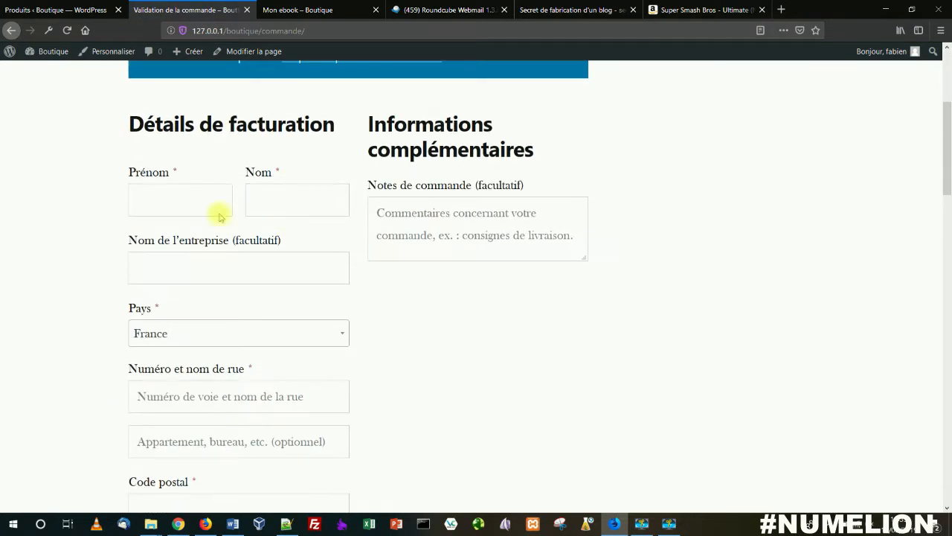
left_click(202, 198)
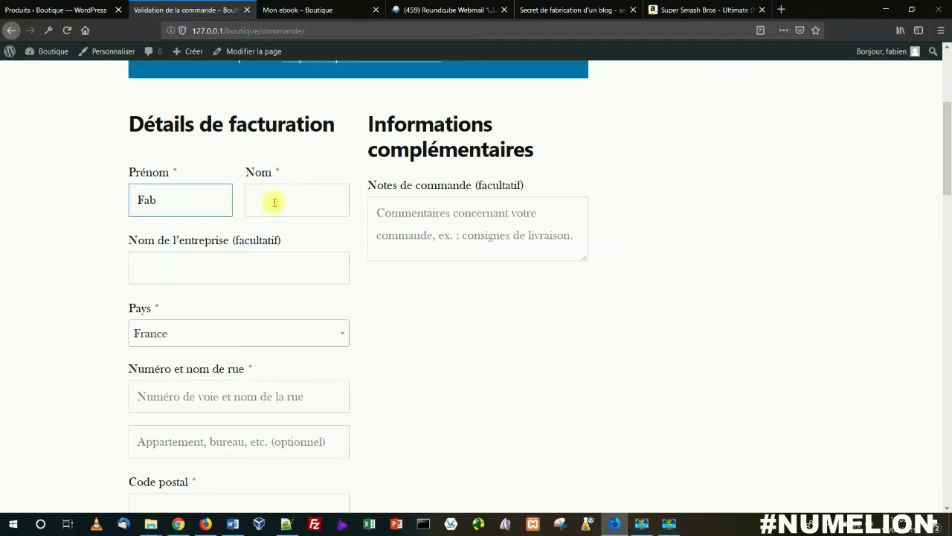
type("Fabien")
left_click(274, 202)
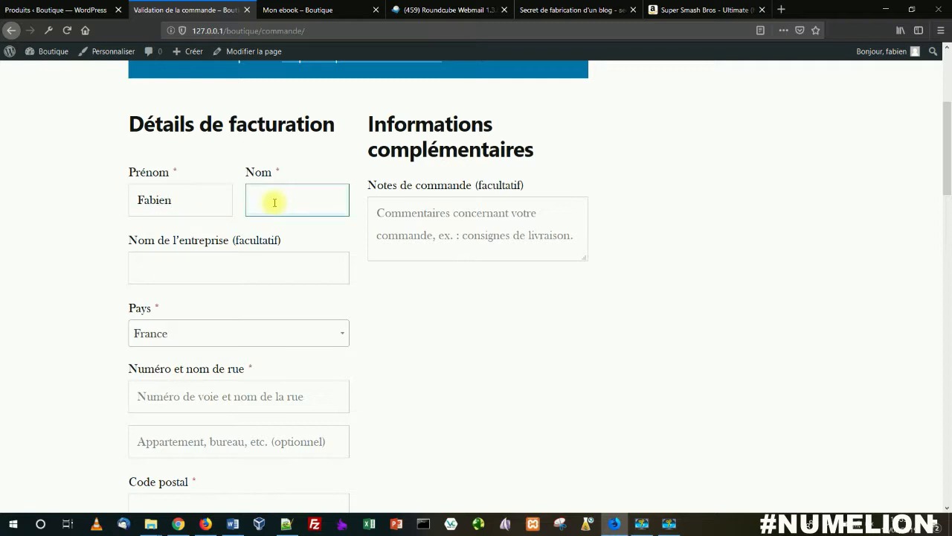
left_click(239, 264)
Step: Fill in the customer's street address, postal code, city and phone number in the billing details
scroll(238, 266, "down", 3)
left_click(178, 277)
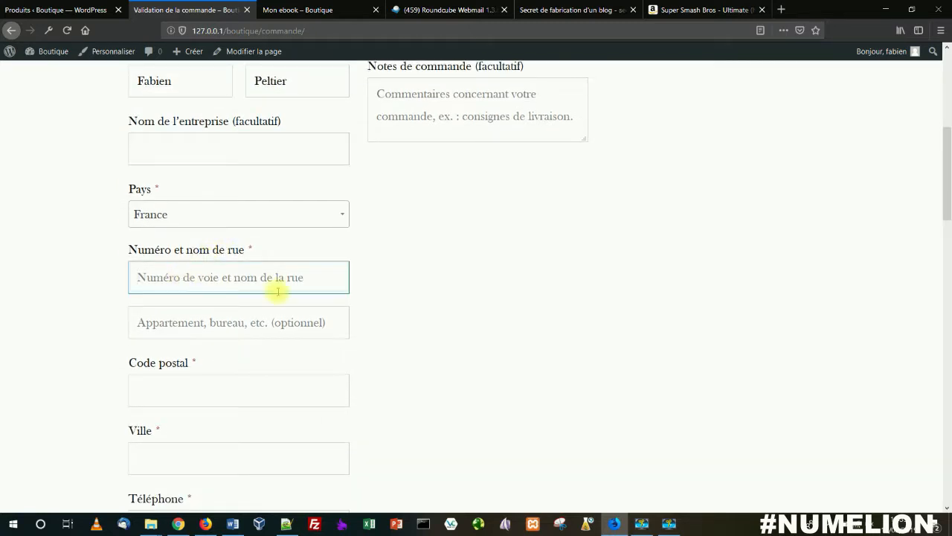
type("12 Rue du Store")
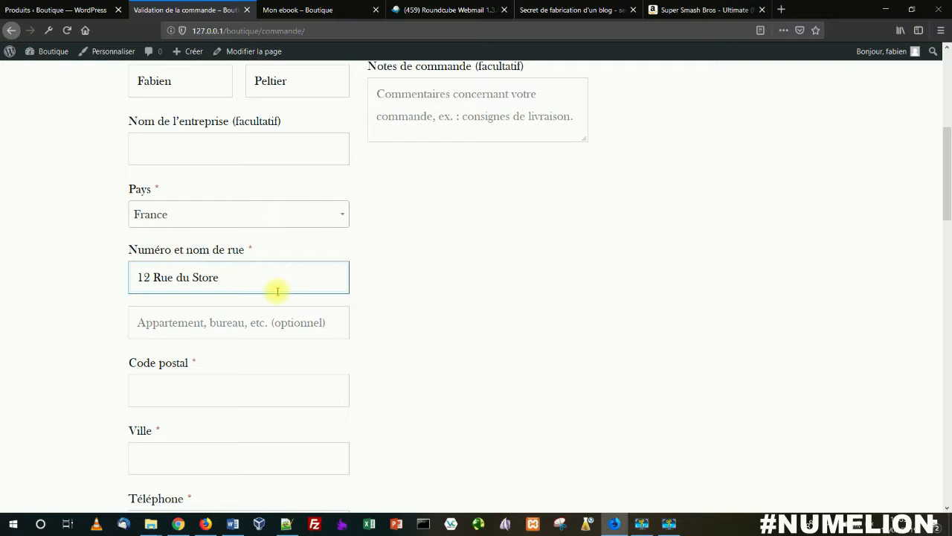
left_click(183, 392)
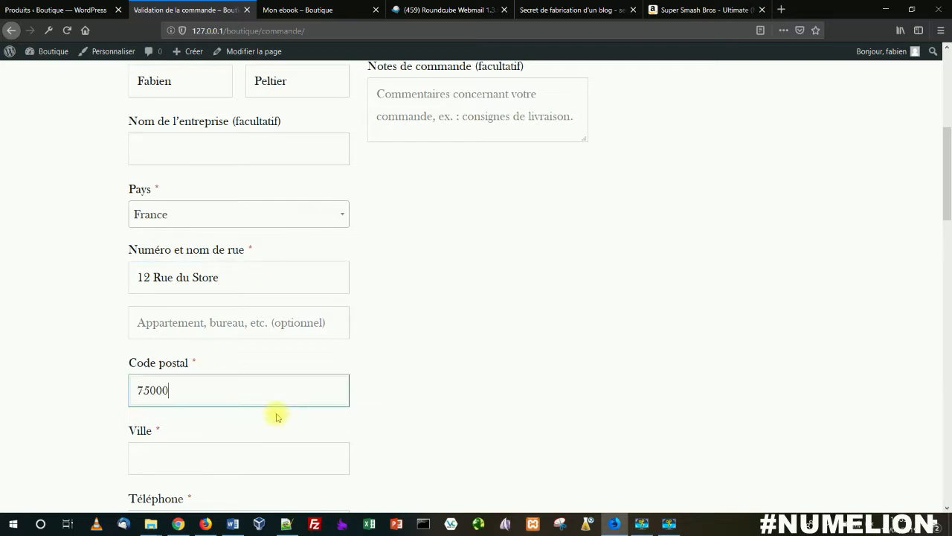
left_click(203, 450)
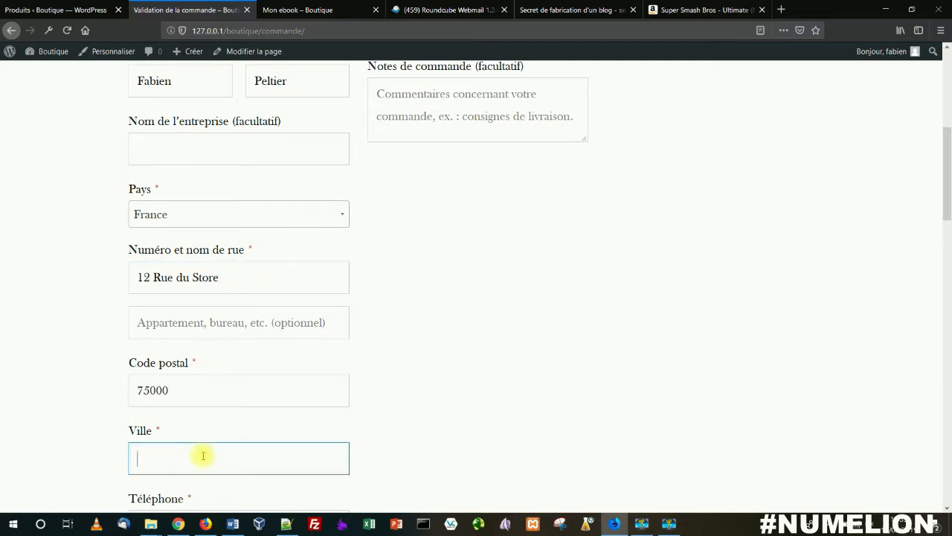
scroll(186, 401, "down", 3)
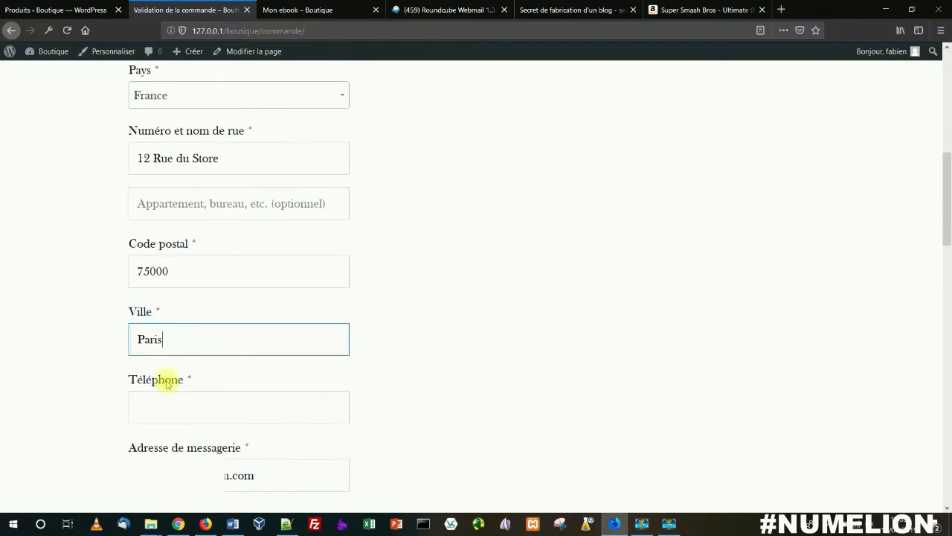
left_click(279, 415)
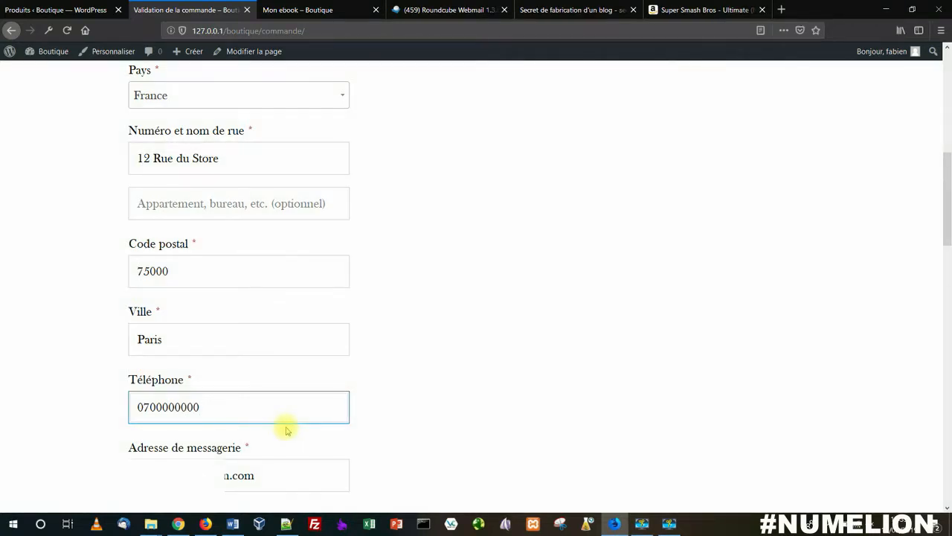
Step: Review the order summary and payment methods, then place the order with Virement bancaire as payment
scroll(286, 430, "down", 6)
scroll(213, 367, "down", 4)
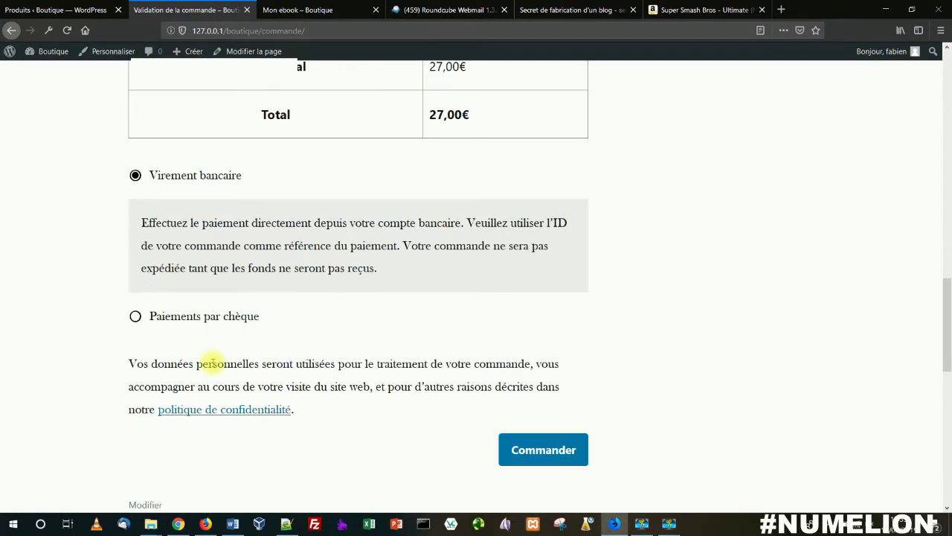
scroll(210, 363, "up", 3)
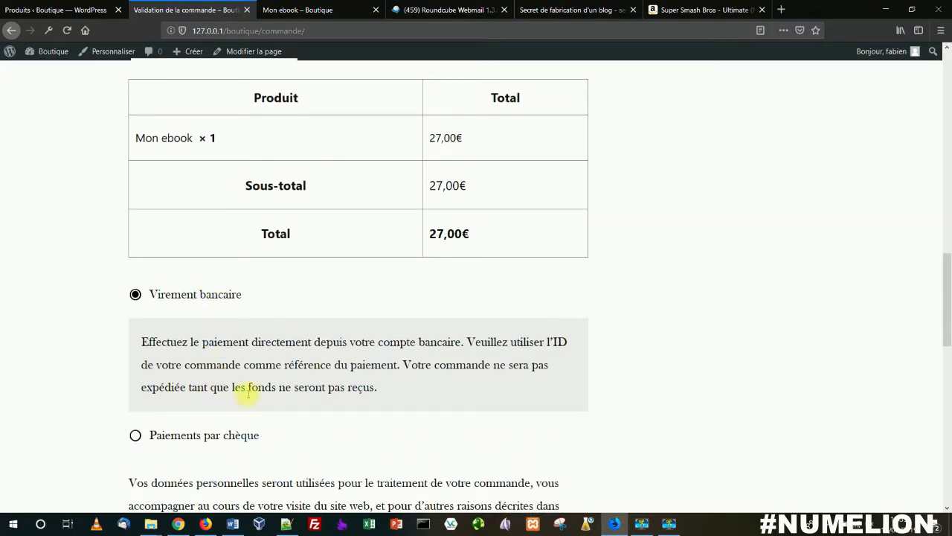
scroll(246, 394, "down", 4)
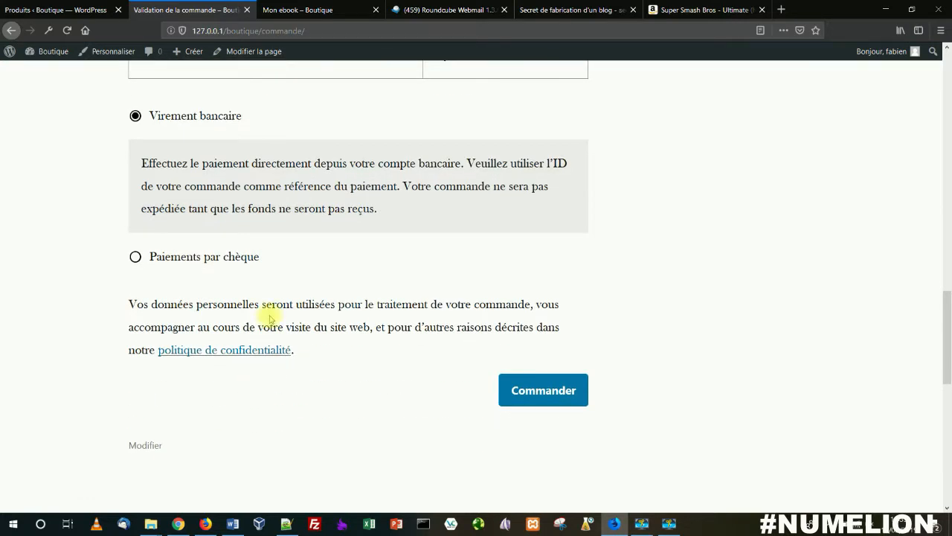
left_click(529, 389)
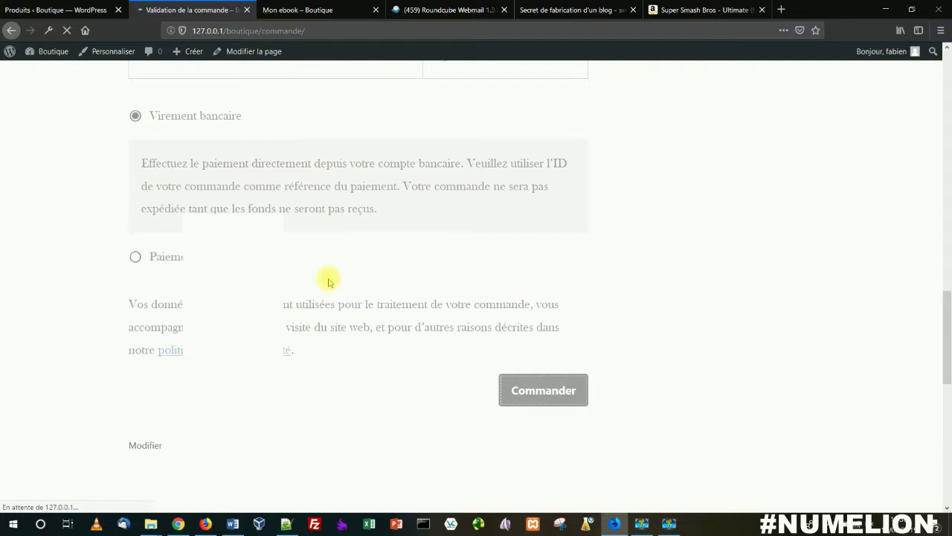
scroll(312, 294, "down", 1)
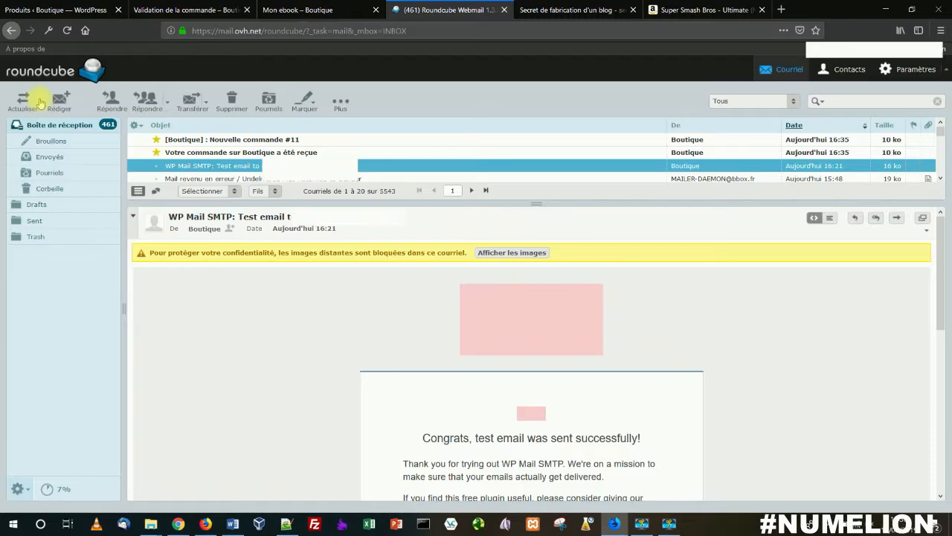
Step: In the Roundcube webmail inbox, read the customer's order confirmation and the shop's new-order notification
left_click(223, 151)
scroll(387, 342, "down", 5)
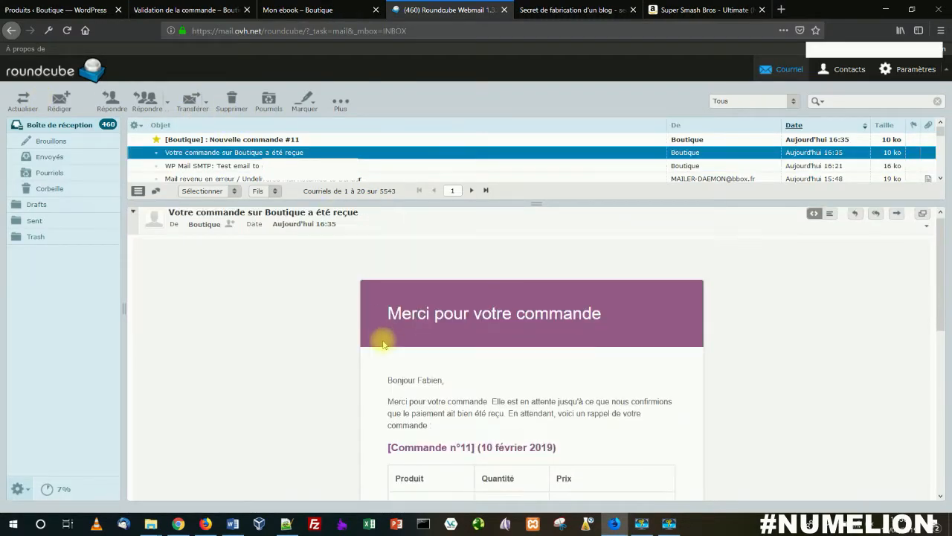
scroll(384, 344, "up", 2)
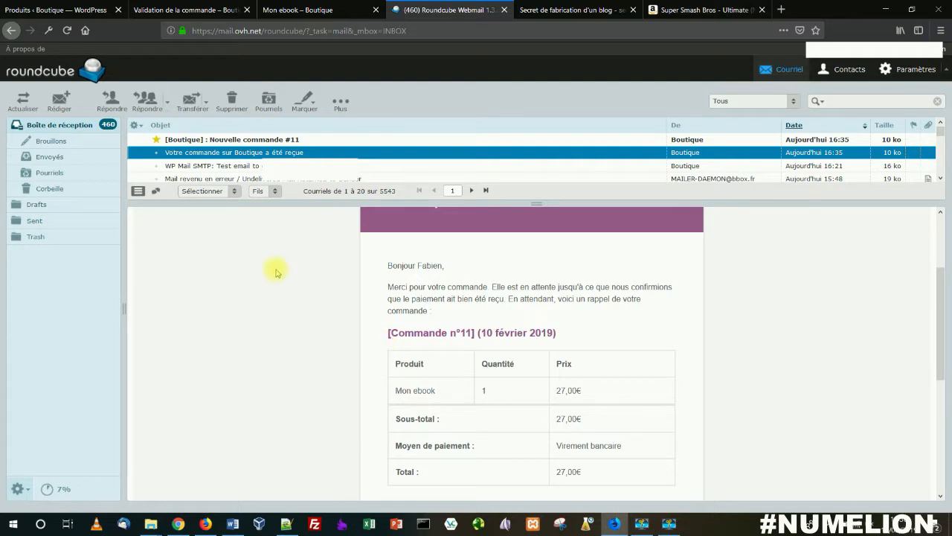
left_click(276, 140)
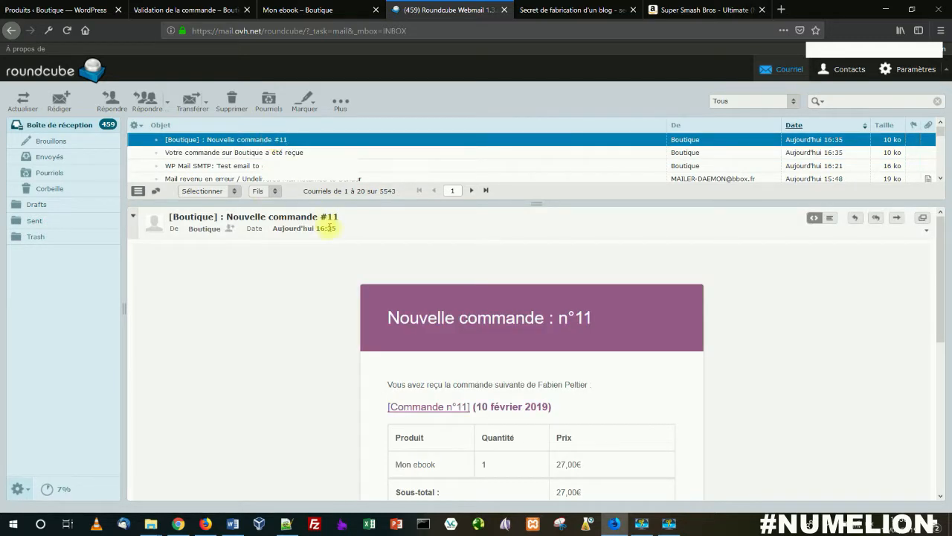
scroll(331, 326, "down", 1)
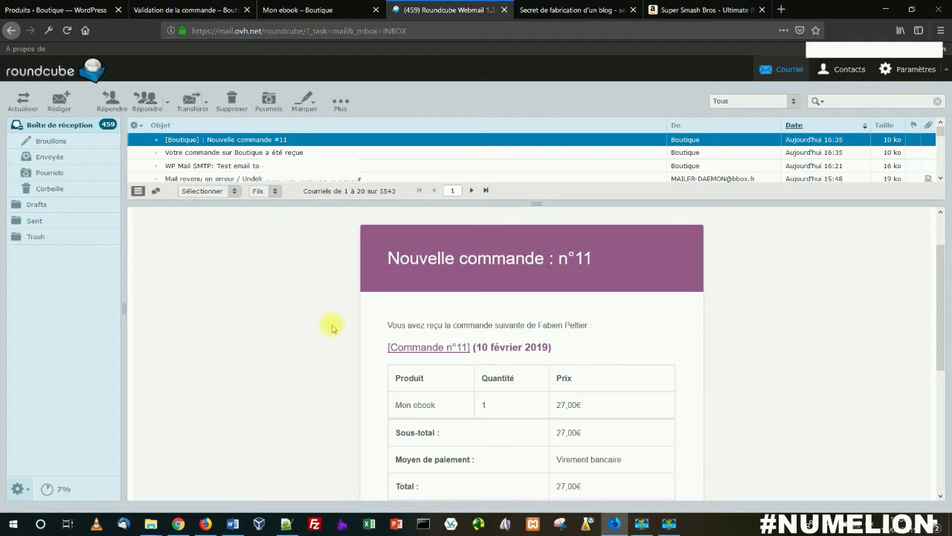
scroll(333, 328, "down", 1)
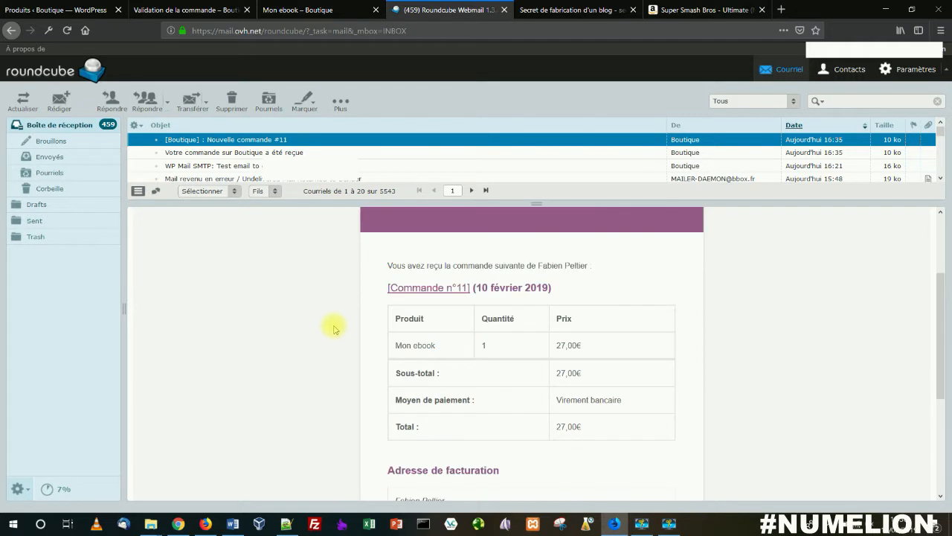
Step: Return to the WordPress admin and open the pending Mon ebook order from the WooCommerce orders list
left_click(70, 10)
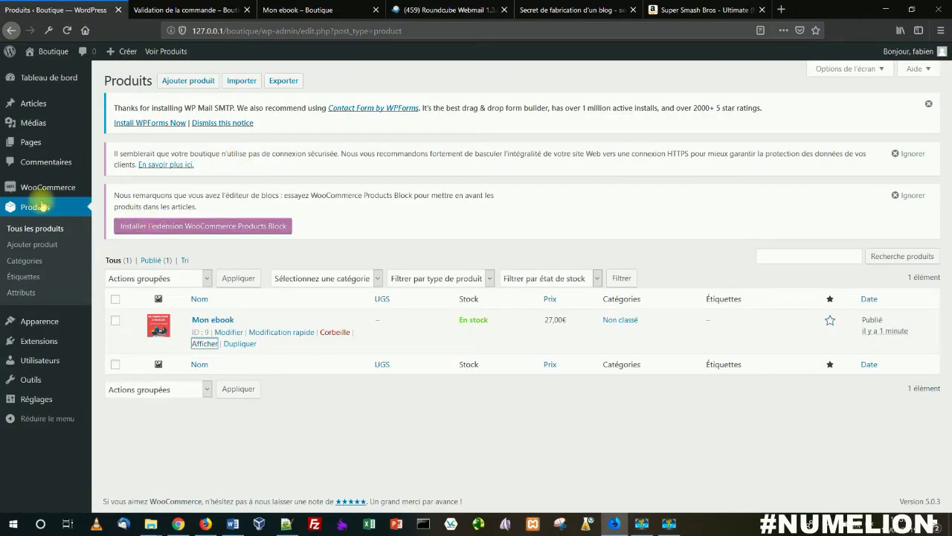
mouse_move(40, 187)
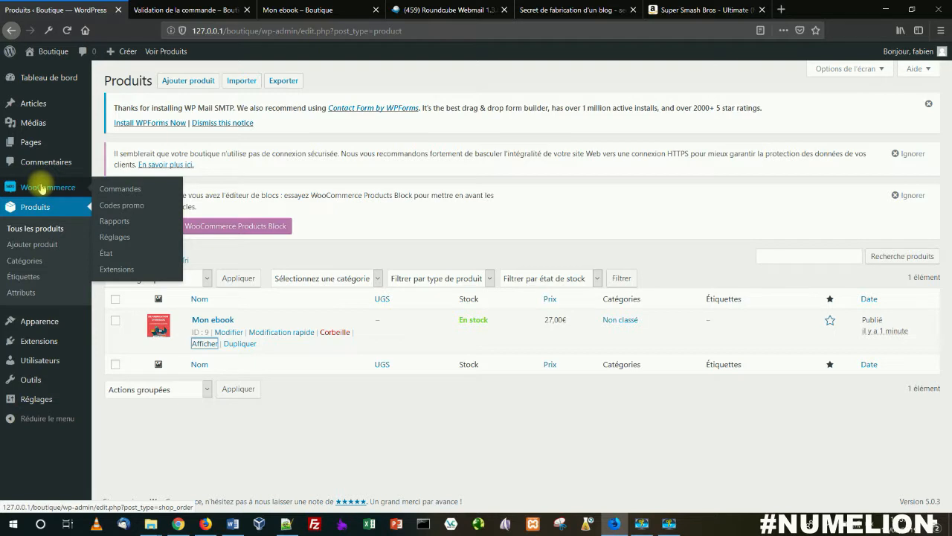
left_click(127, 191)
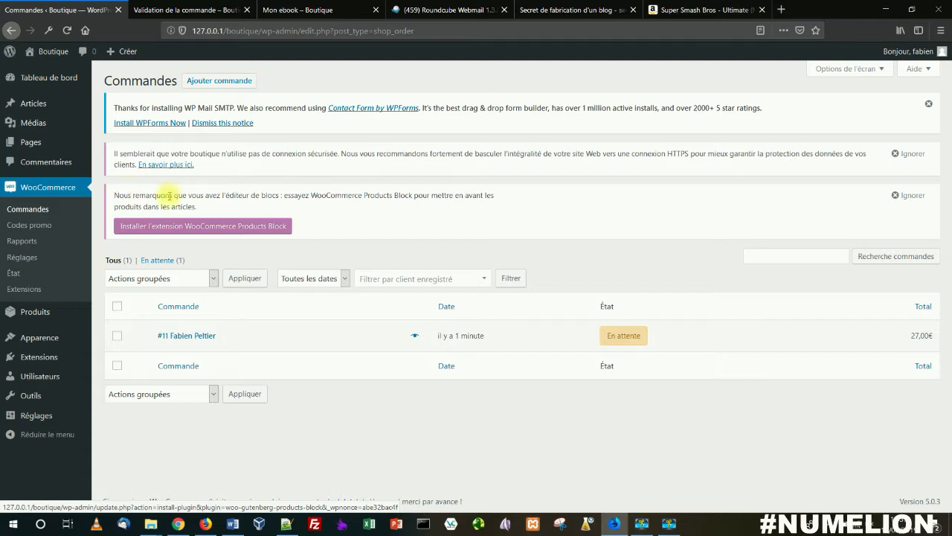
left_click(171, 338)
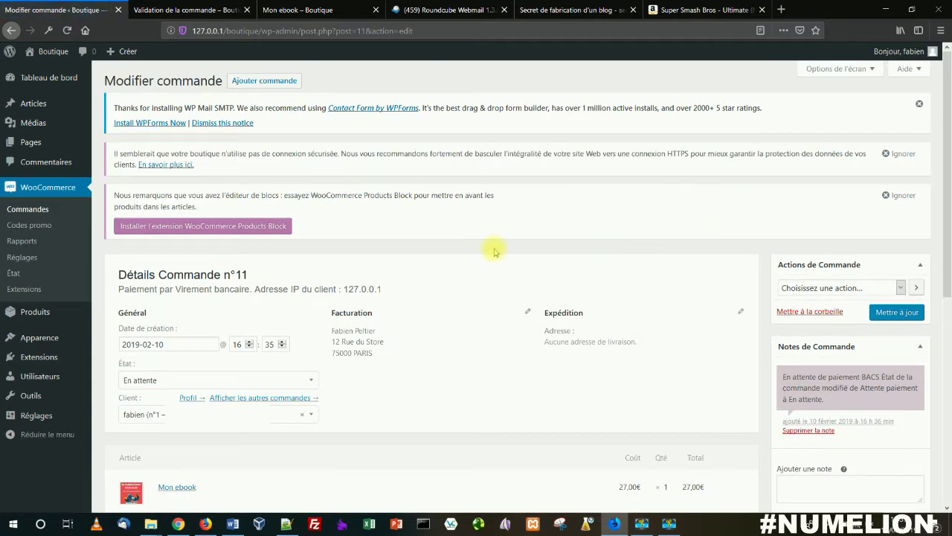
Step: Set the Mon ebook order's status to Terminée and update the order
left_click(161, 379)
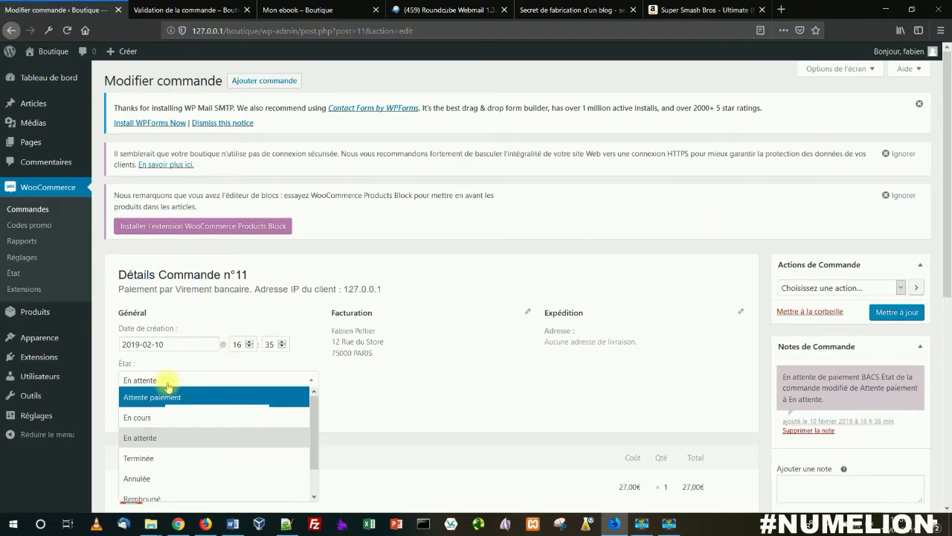
left_click(149, 459)
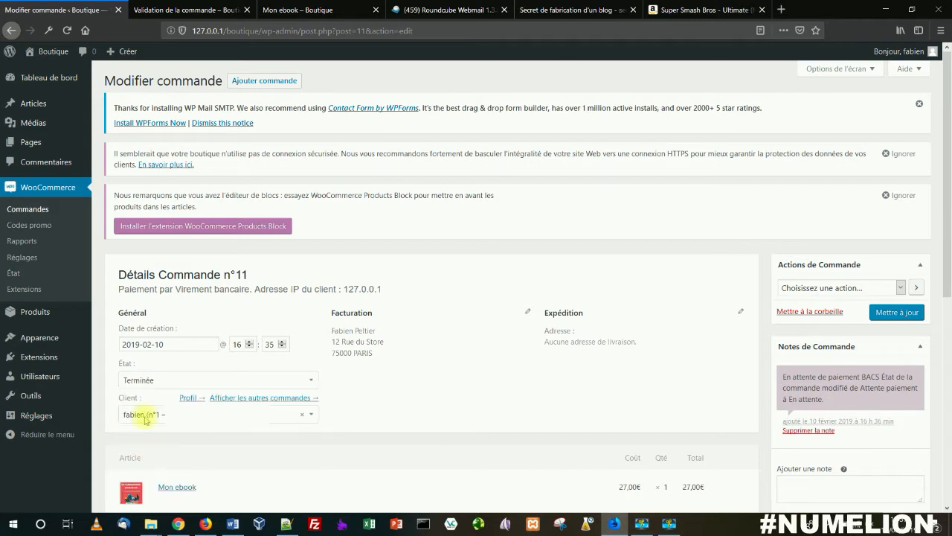
left_click(191, 378)
left_click(188, 376)
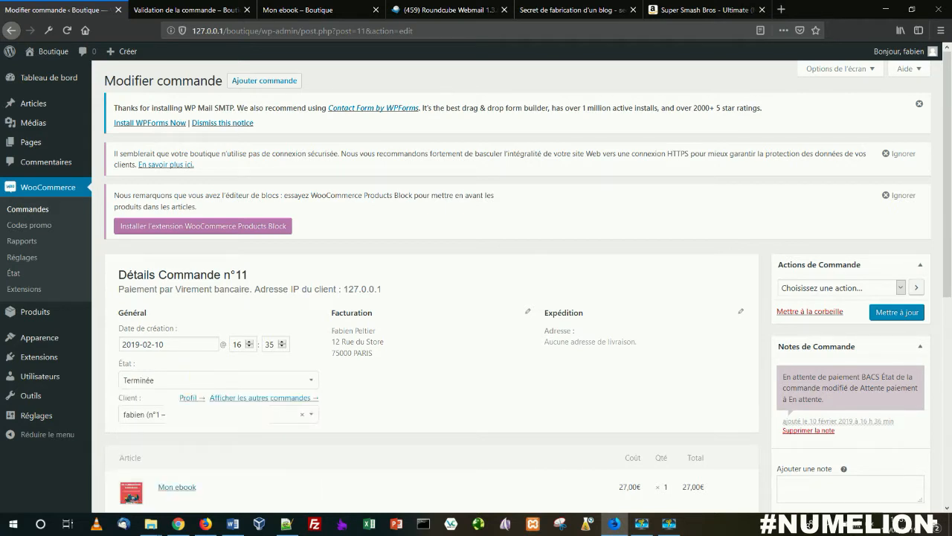
left_click(897, 313)
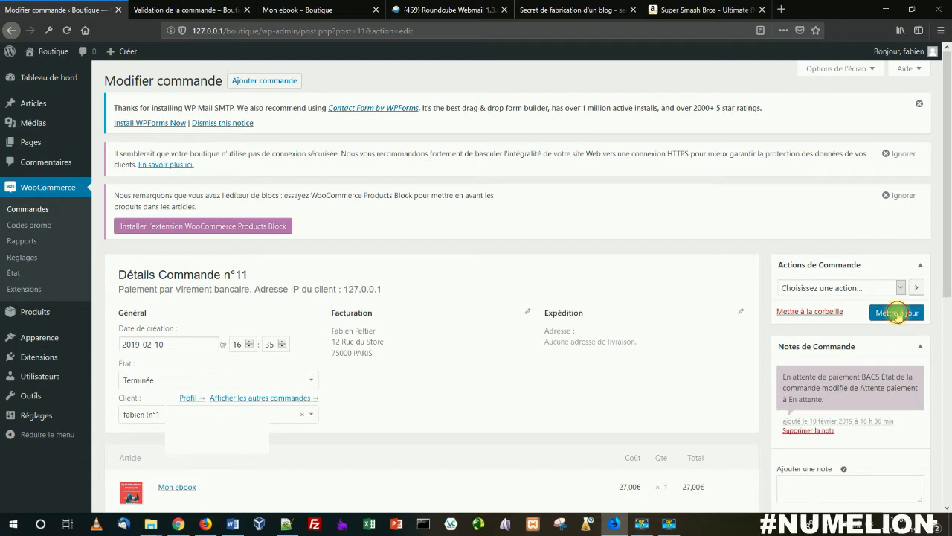
Step: Refresh the Roundcube inbox, open the completed-order e-mail and examine its Téléchargements section
left_click(439, 11)
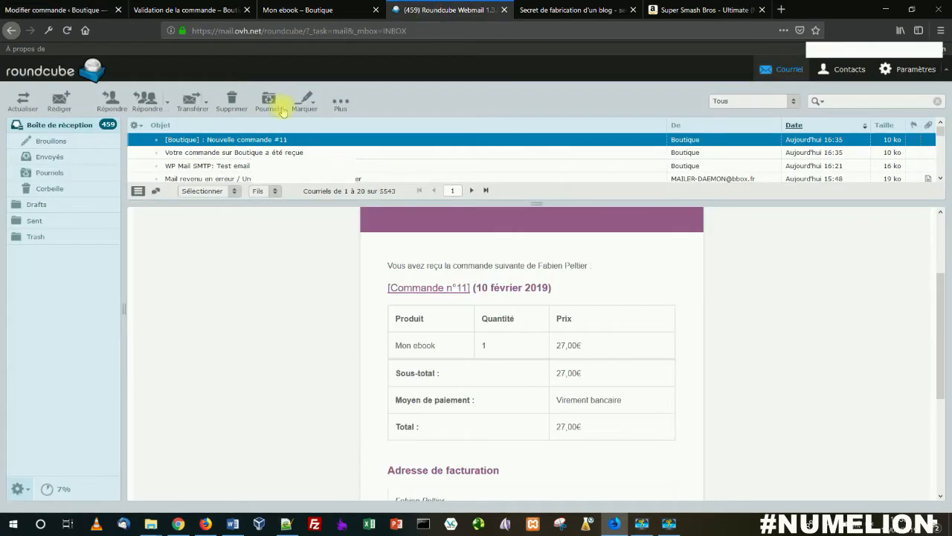
left_click(24, 103)
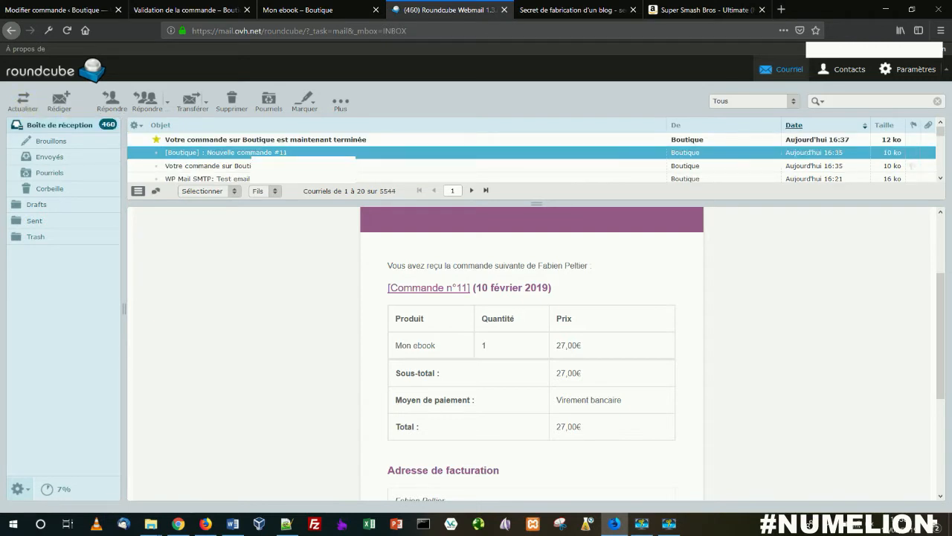
left_click(187, 140)
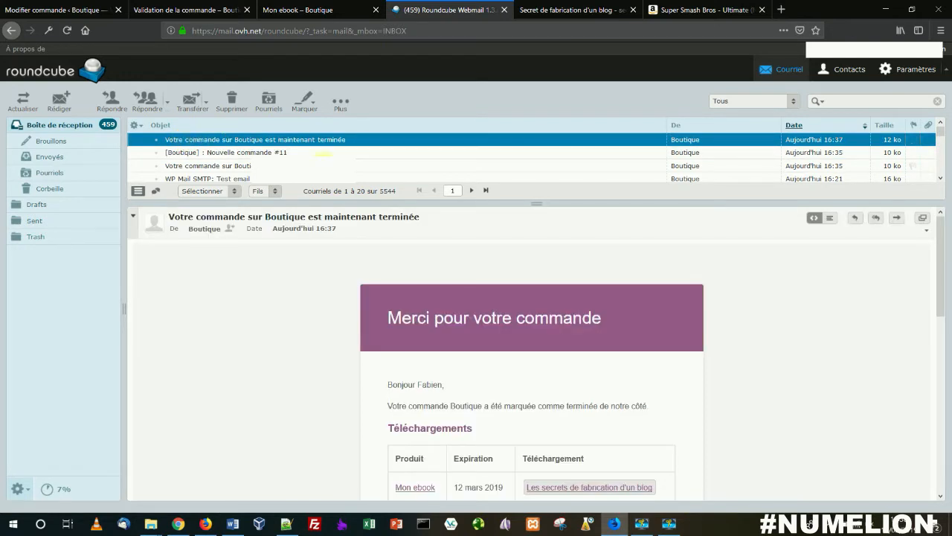
scroll(391, 309, "down", 2)
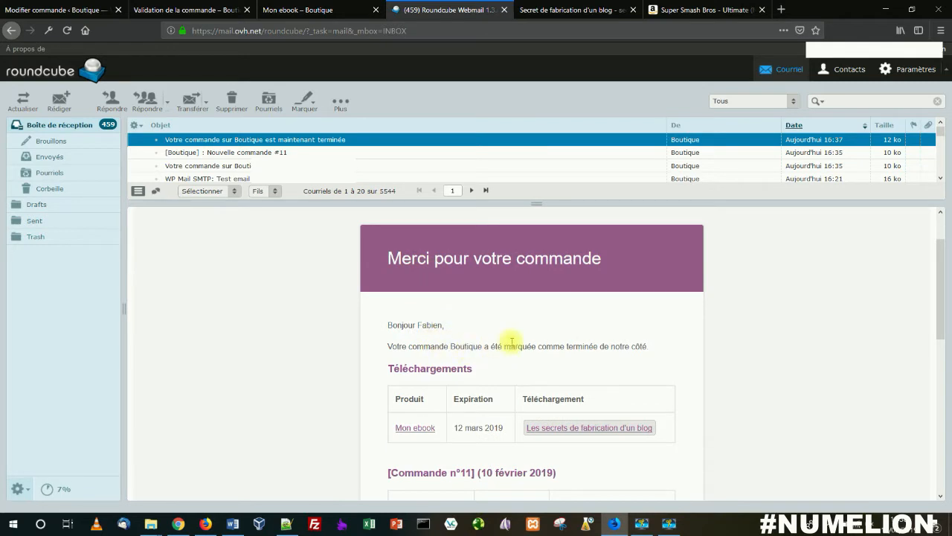
scroll(476, 368, "down", 1)
scroll(476, 368, "down", 1)
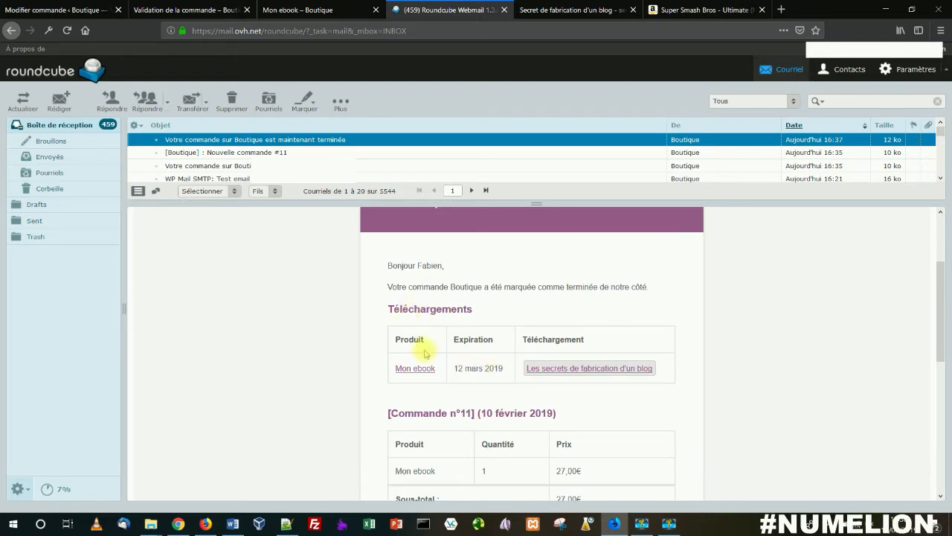
left_click_drag(392, 309, 485, 309)
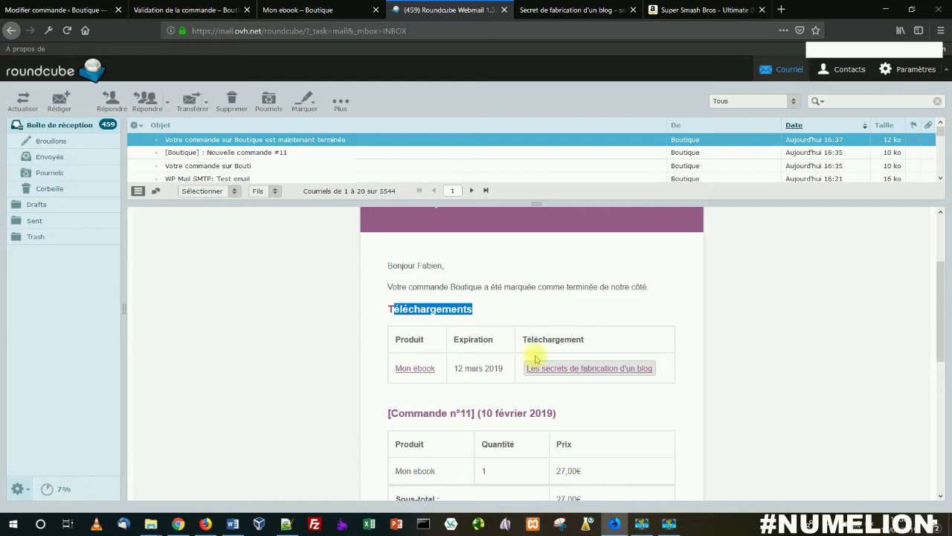
Step: Open secretfabricationblog.pdf from the e-mail's download link in Adobe Acrobat Reader DC, browse its pages and close the reader
left_click(579, 369)
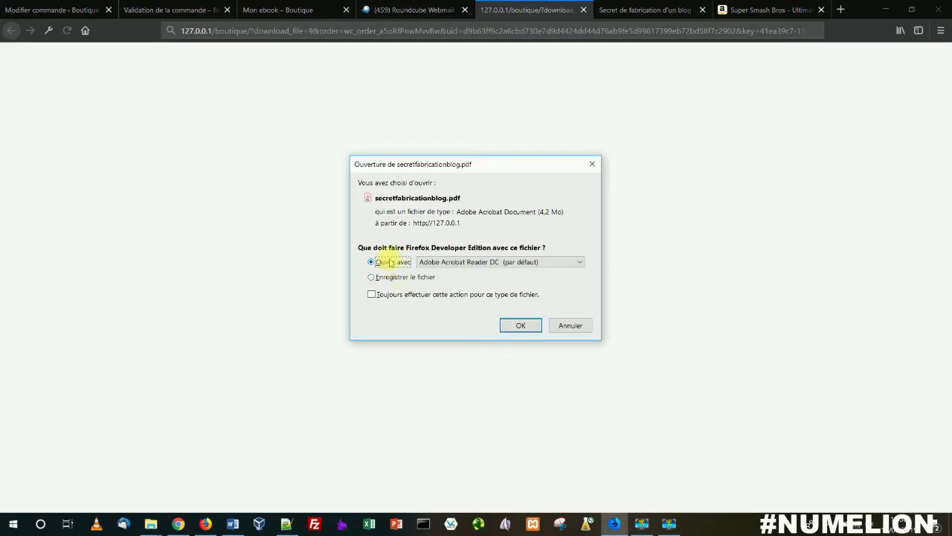
left_click(517, 326)
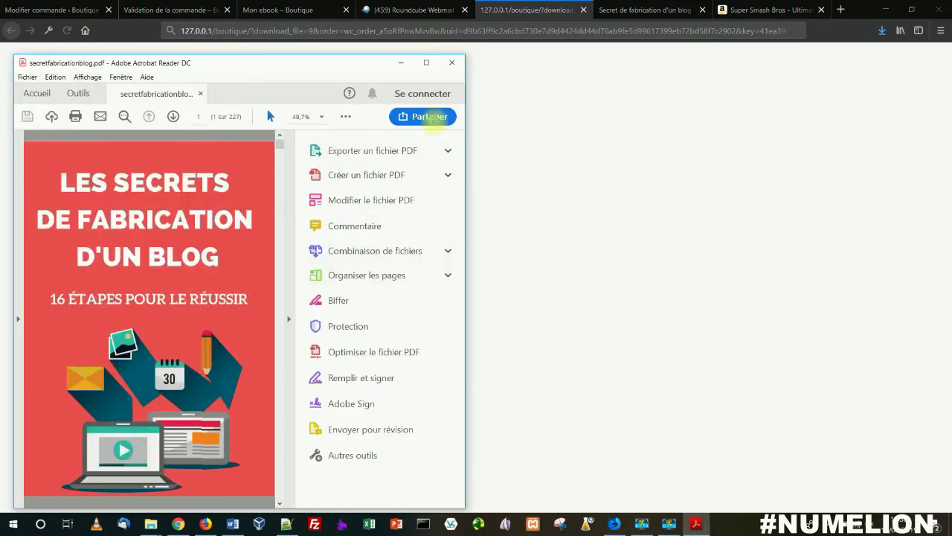
scroll(231, 177, "down", 6)
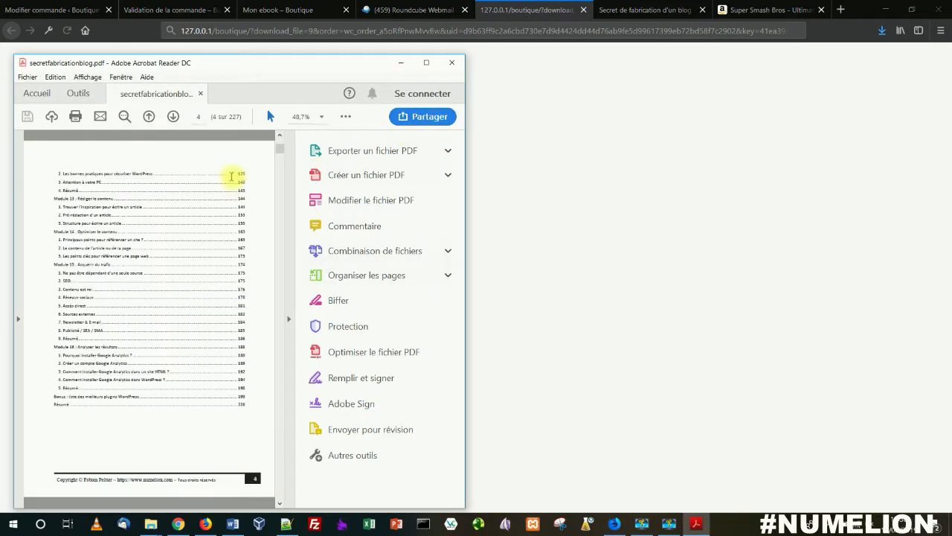
scroll(230, 177, "up", 6)
left_click(452, 63)
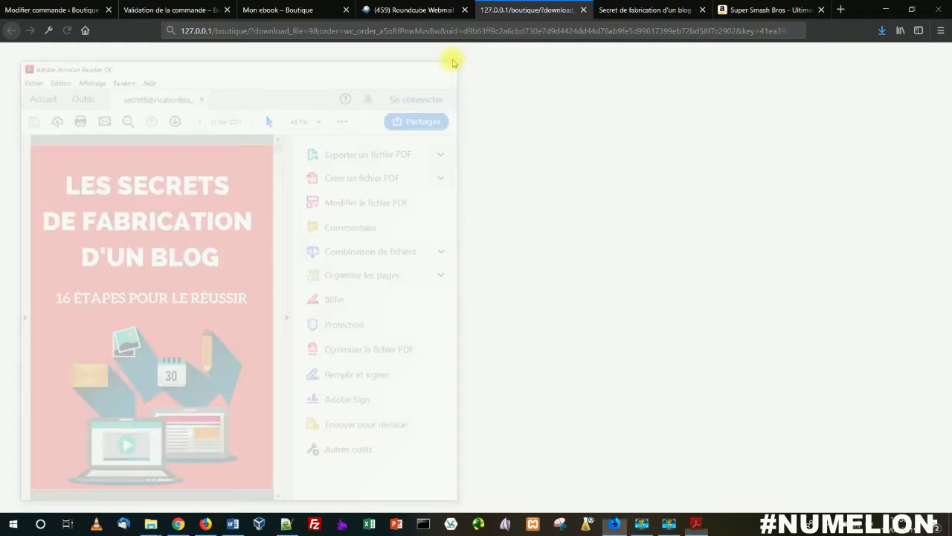